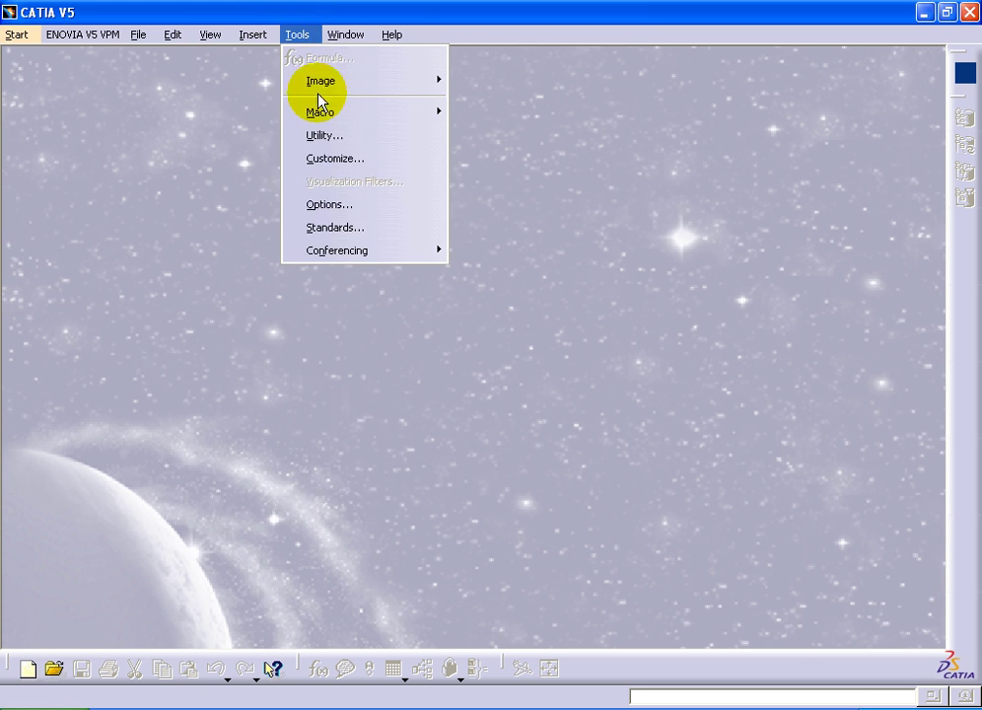
- Change the Length unit to Inch (in) in the Parameters and Measure Units options
{"action": "left_click", "coordinate": [328, 204]}
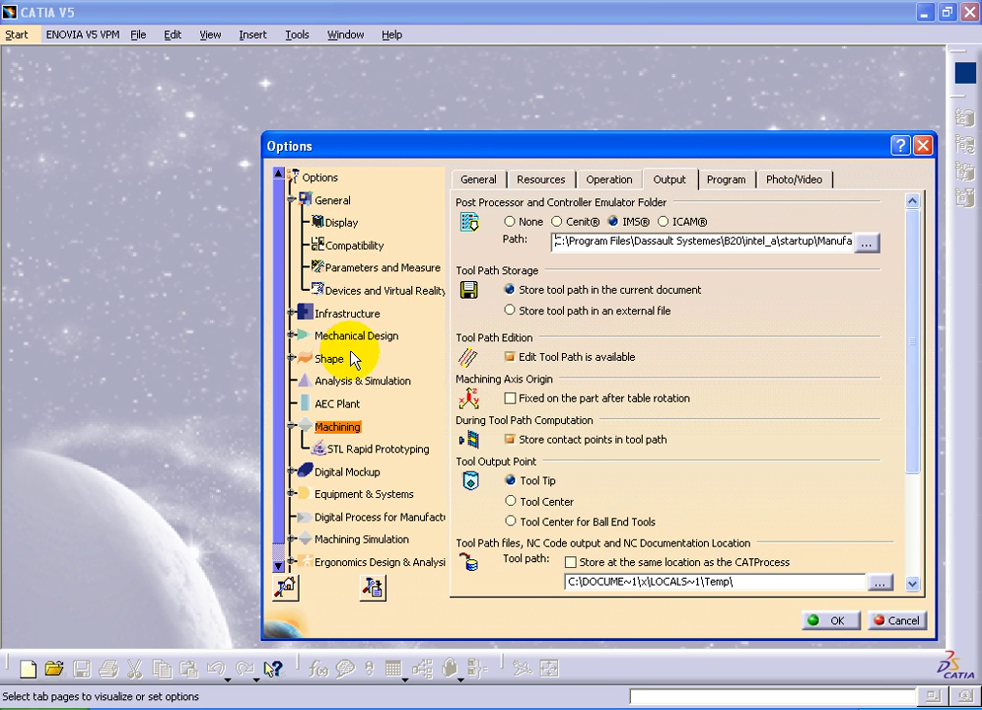
{"action": "left_click", "coordinate": [353, 267]}
{"action": "left_click", "coordinate": [577, 183]}
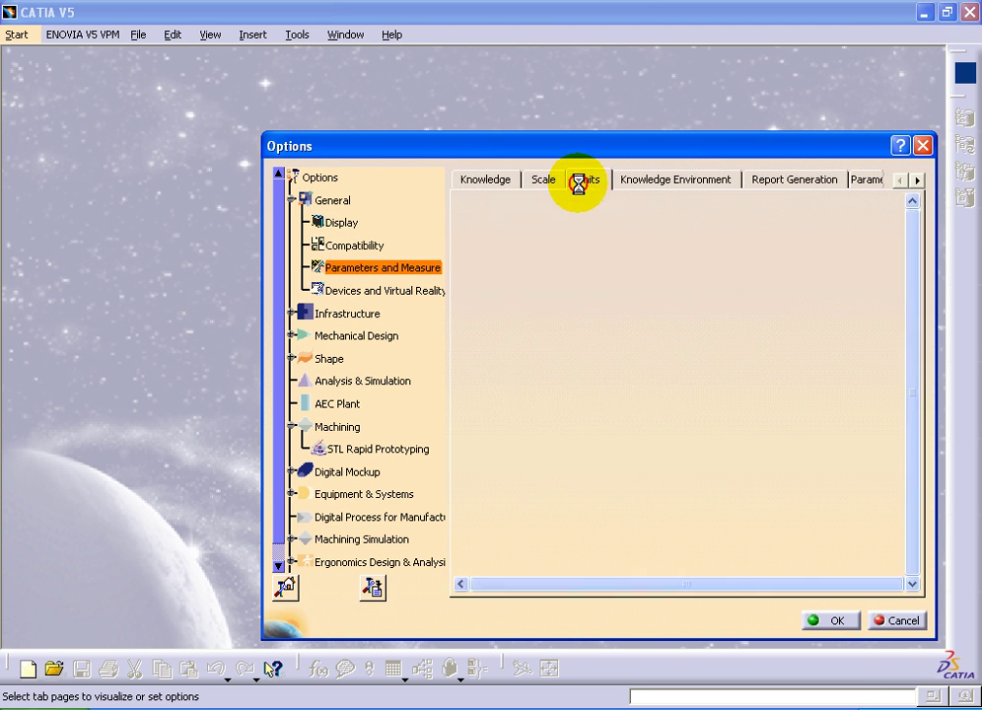
{"action": "left_click", "coordinate": [669, 324]}
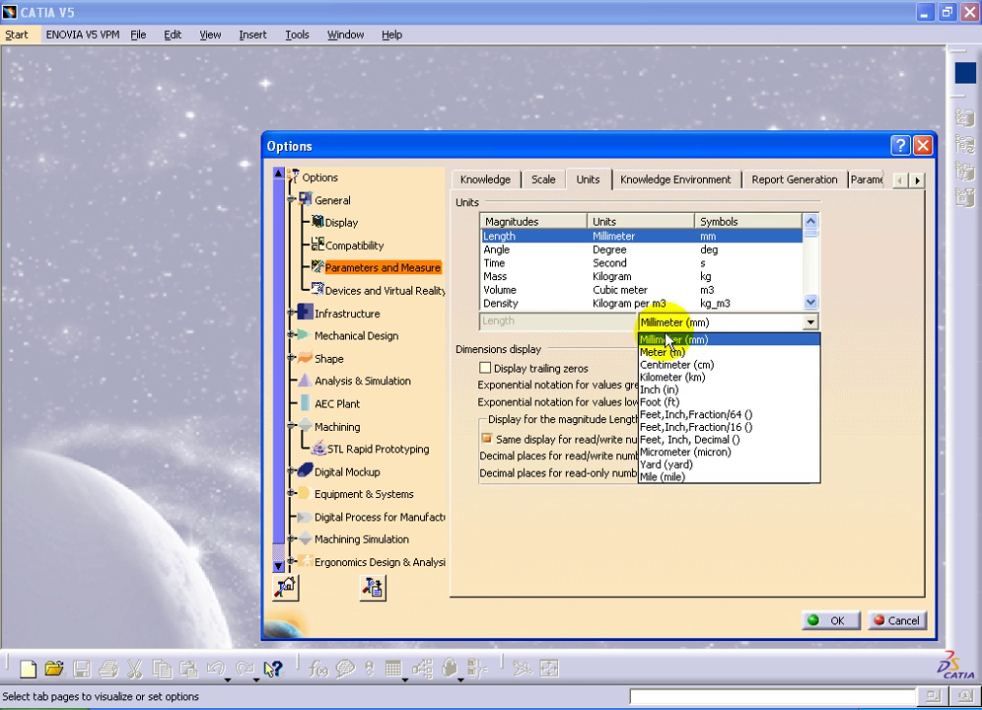
{"action": "left_click", "coordinate": [666, 390]}
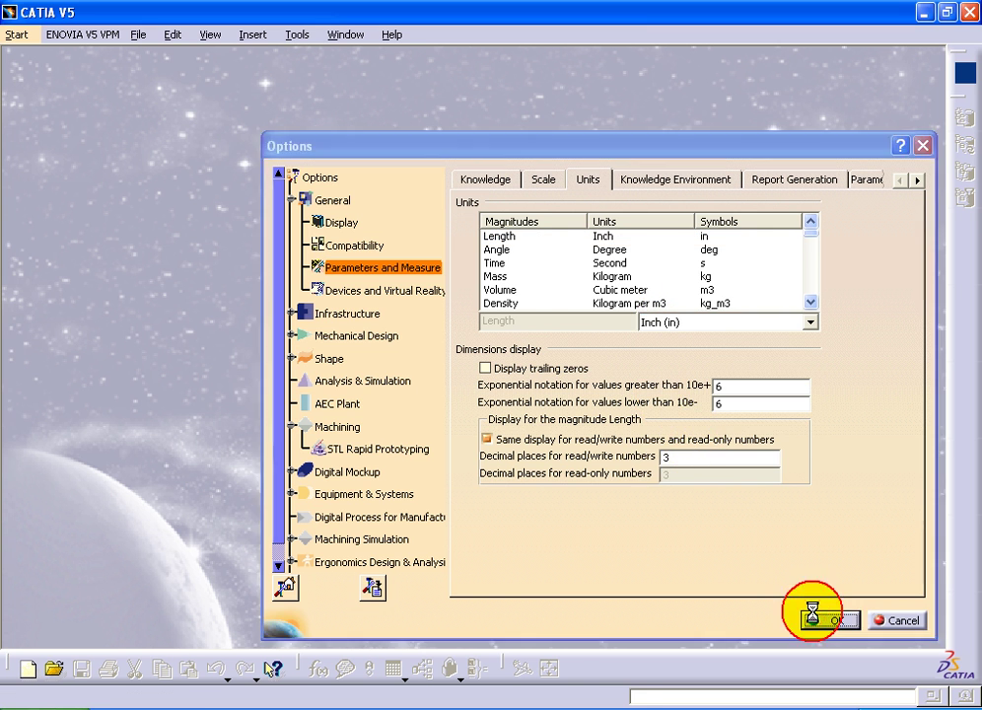
{"action": "left_click", "coordinate": [809, 617]}
- Create a new Part Design part and start a sketch on the xy plane
{"action": "left_click", "coordinate": [16, 35]}
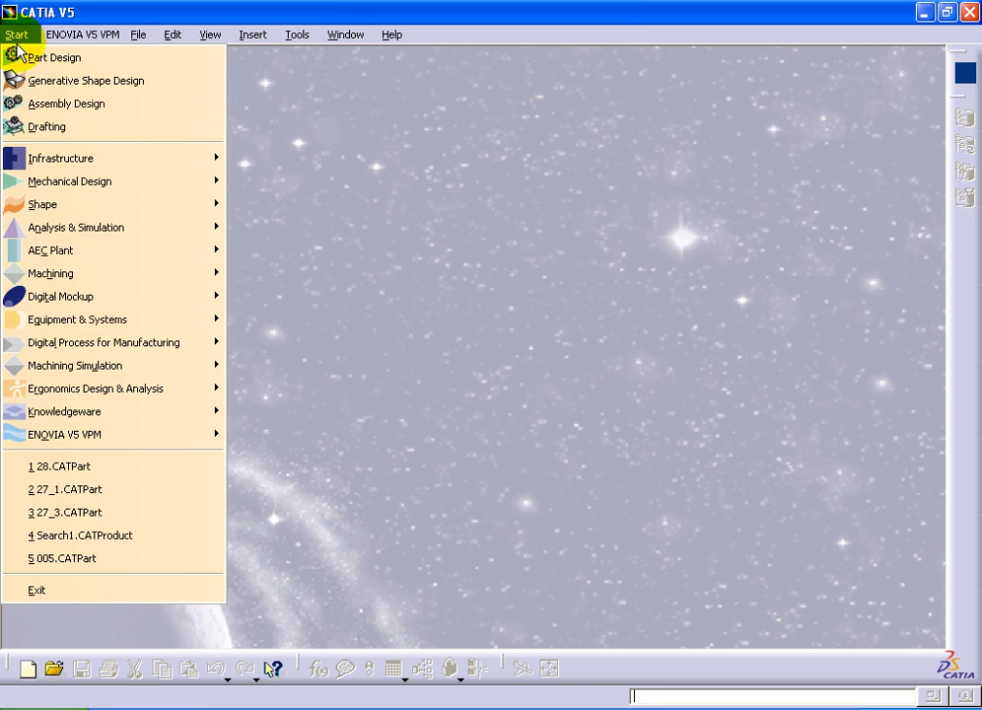
{"action": "left_click", "coordinate": [39, 57]}
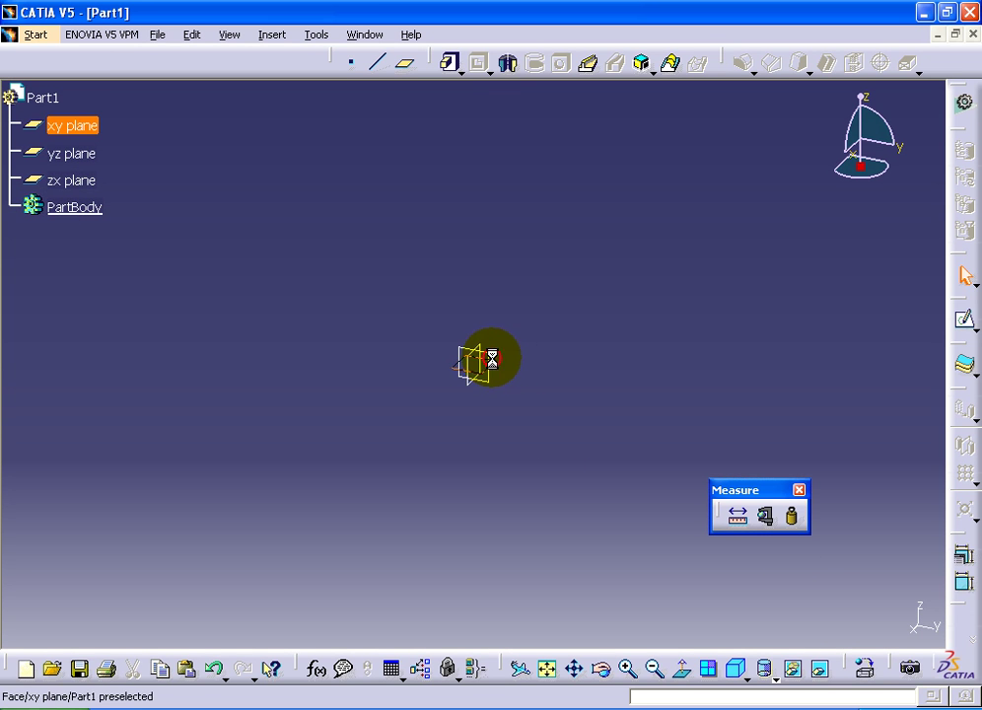
{"action": "left_click", "coordinate": [964, 320]}
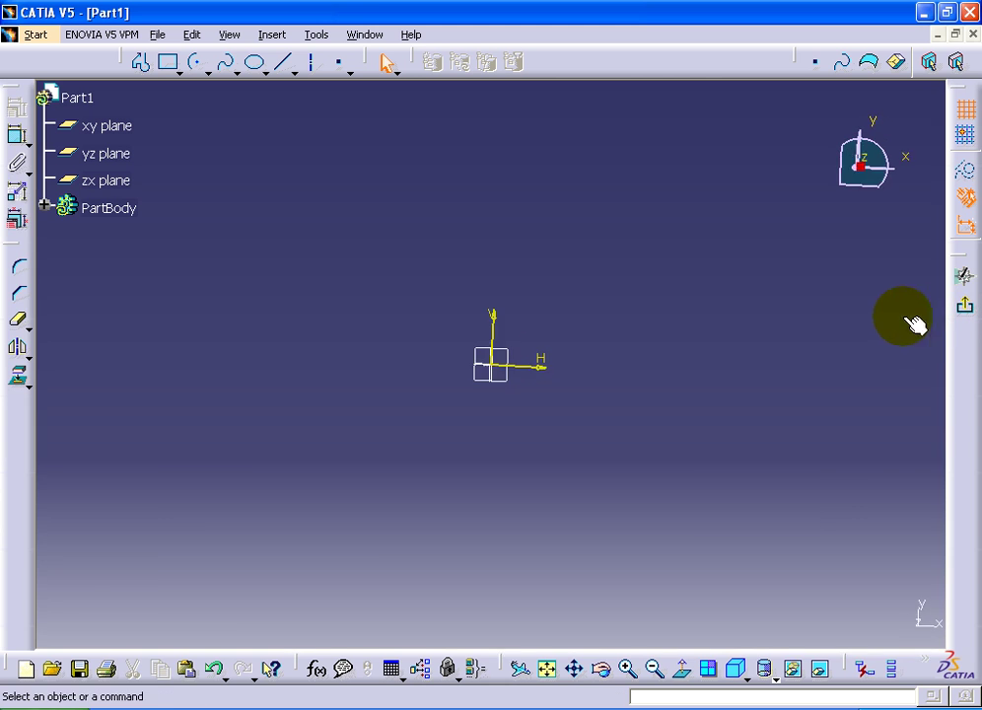
{"action": "middle_click_drag", "start_coordinate": [589, 312], "coordinate": [577, 314]}
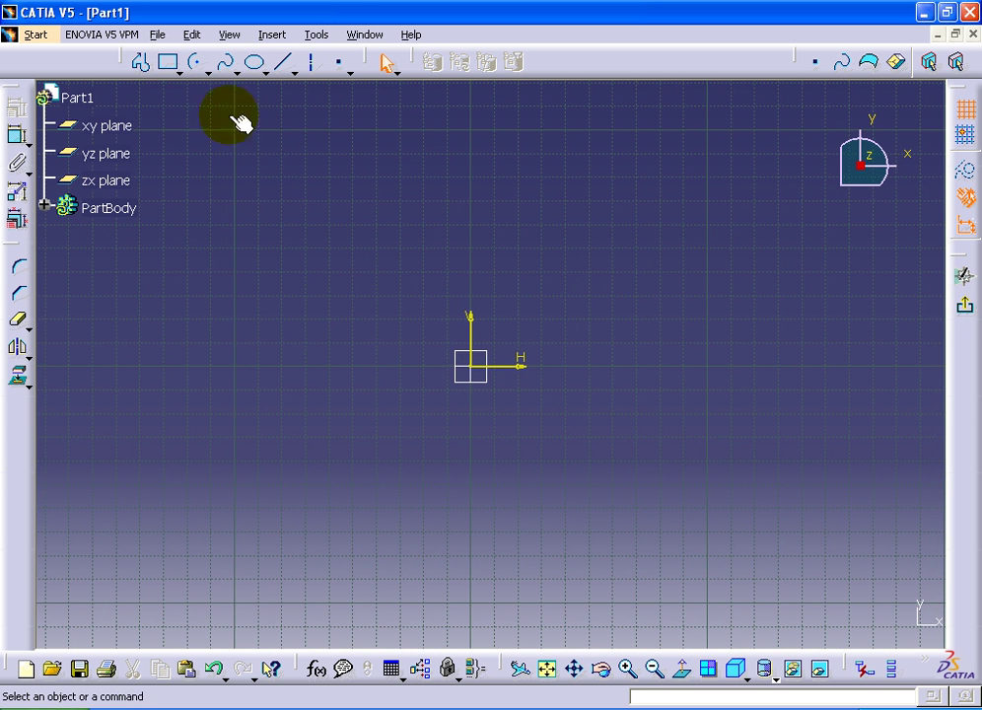
- Draw a circle centred on the origin and constrain its diameter to 8.5 in
{"action": "left_click", "coordinate": [204, 62]}
{"action": "left_click", "coordinate": [219, 89]}
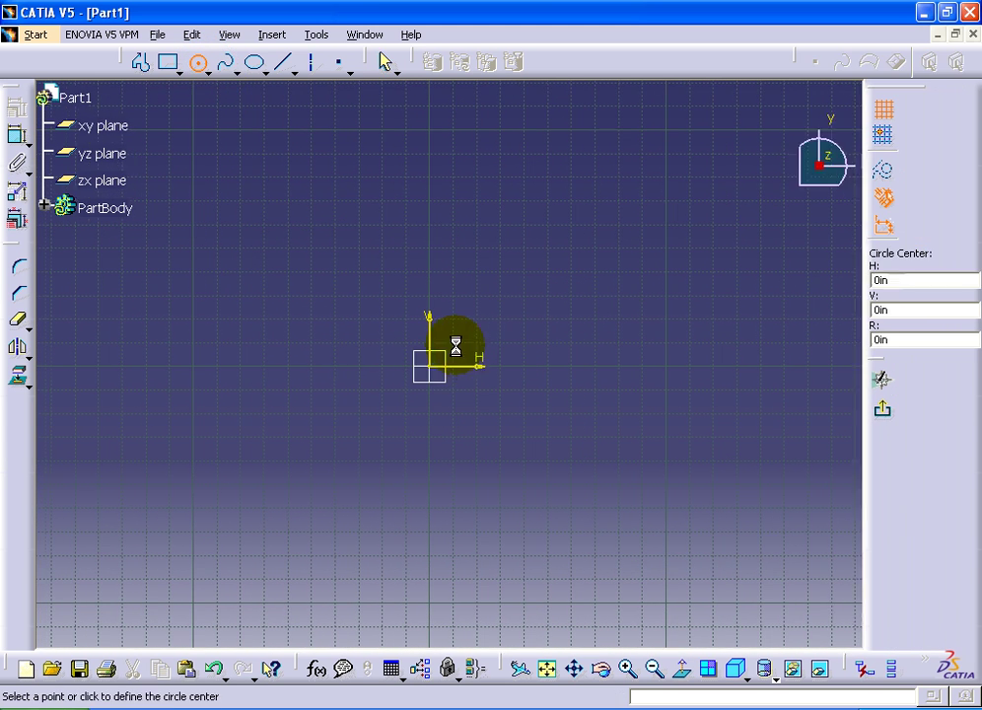
{"action": "left_click", "coordinate": [429, 366]}
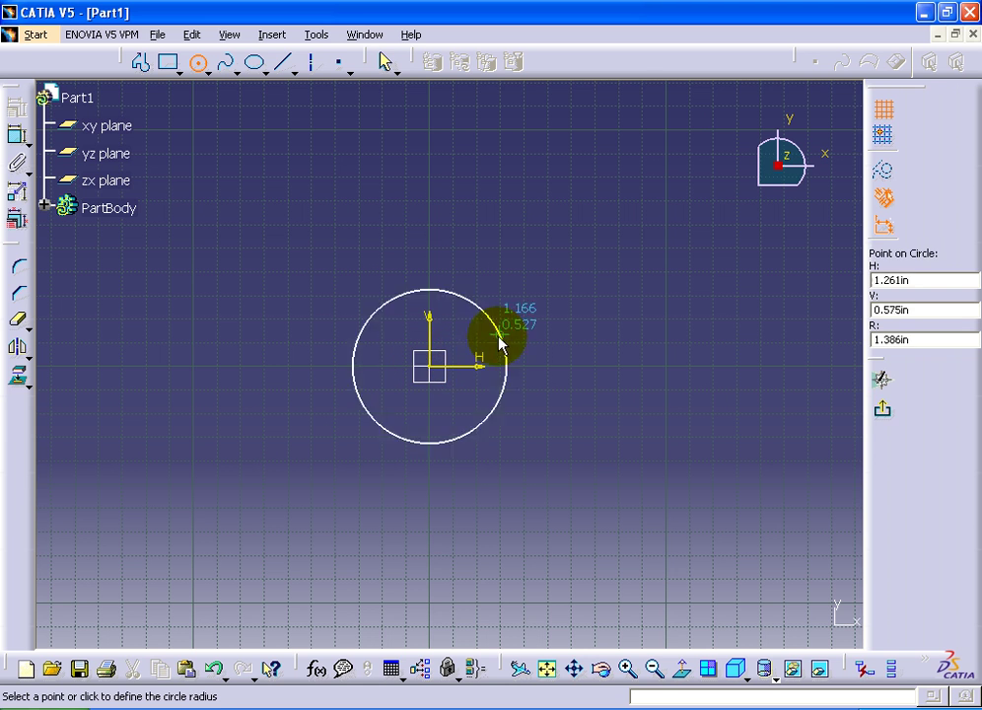
{"action": "left_click", "coordinate": [542, 319]}
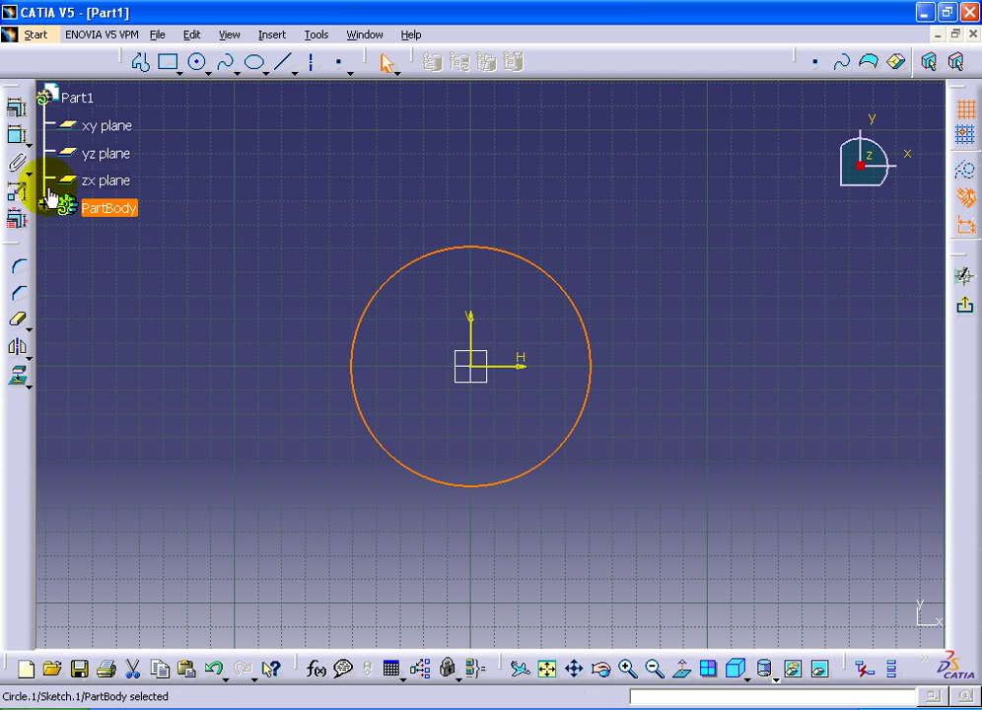
{"action": "left_click", "coordinate": [17, 135]}
{"action": "left_click", "coordinate": [602, 259]}
{"action": "double_click", "coordinate": [603, 258]}
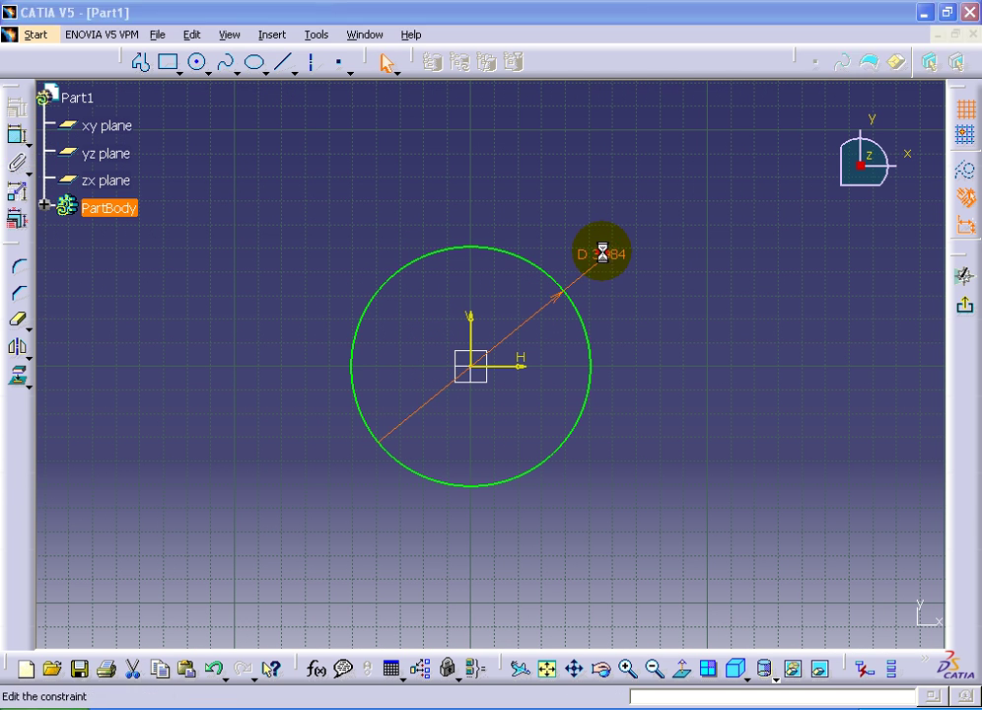
{"action": "type", "text": "8.5"}
{"action": "key", "text": "Return"}
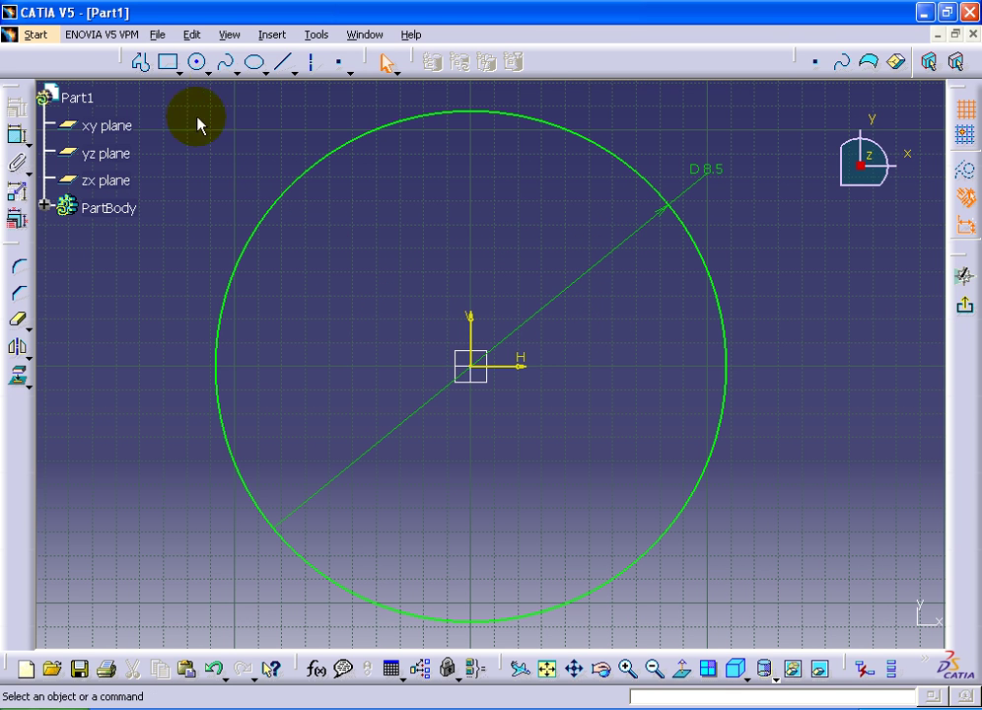
- Draw a three-line profile from the circle's upper-right edge to the centre, the right edge, and back
{"action": "left_click", "coordinate": [141, 62]}
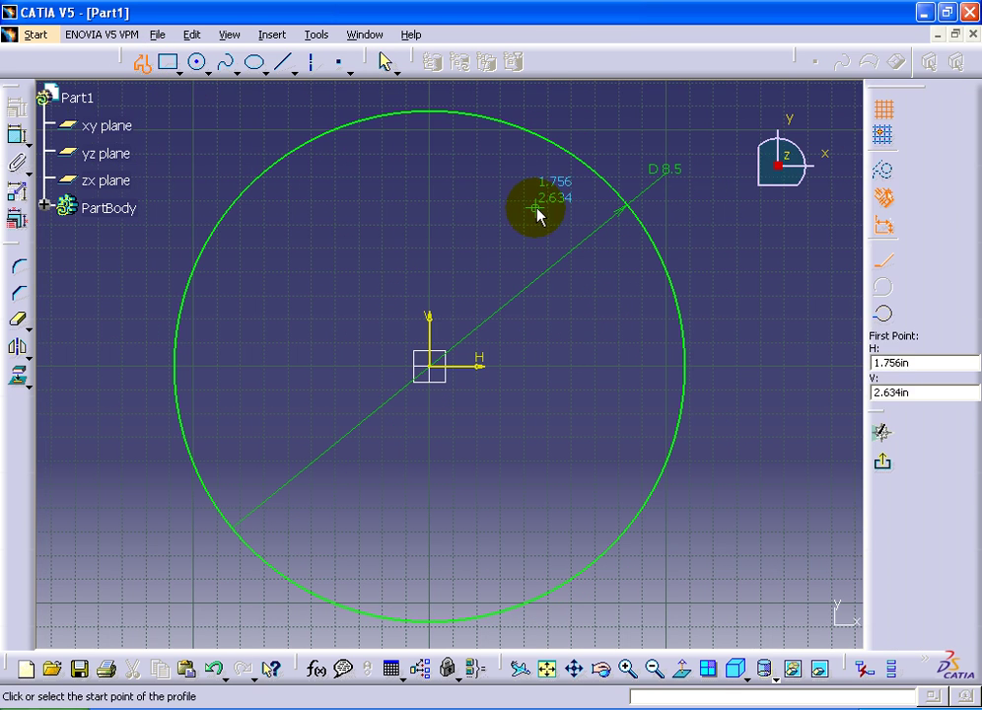
{"action": "left_click", "coordinate": [604, 177]}
{"action": "left_click", "coordinate": [440, 367]}
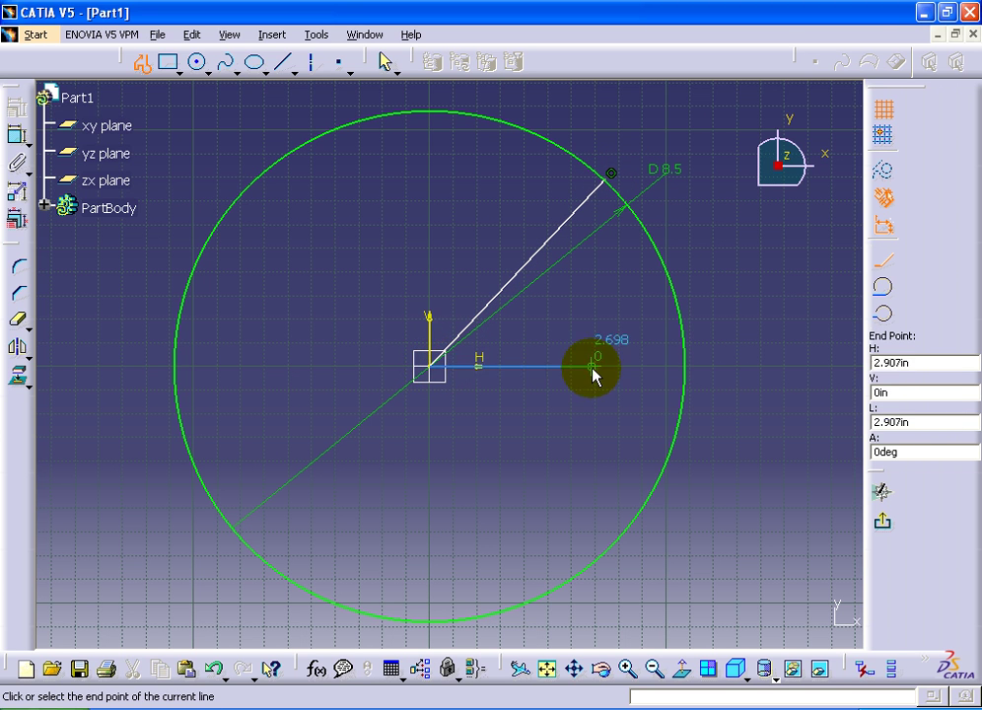
{"action": "left_click", "coordinate": [689, 363]}
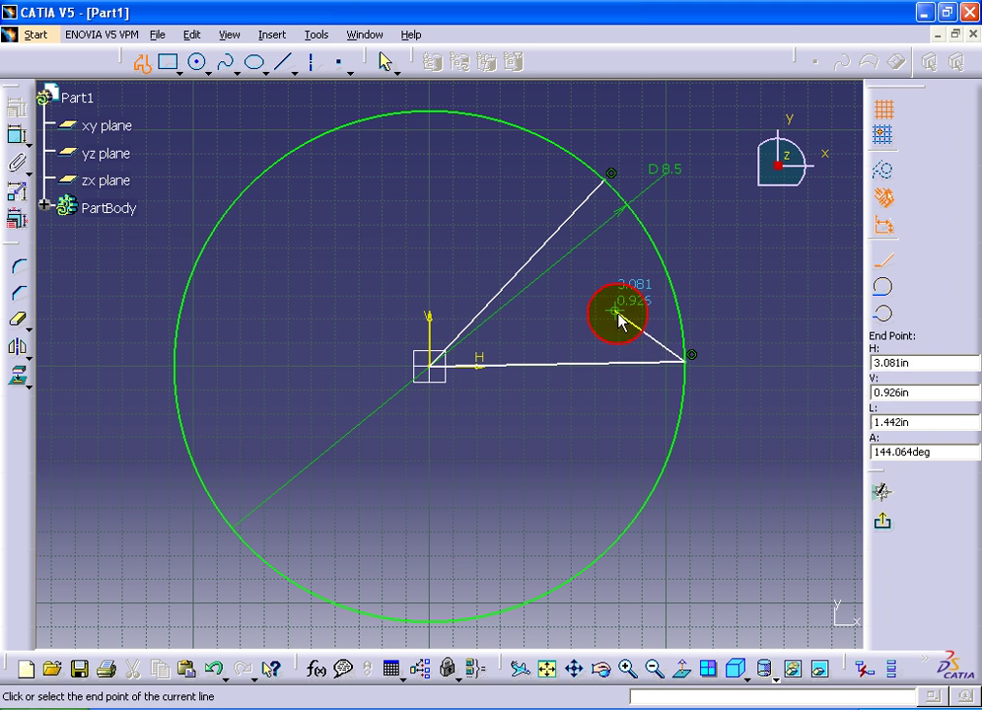
{"action": "left_click", "coordinate": [556, 234]}
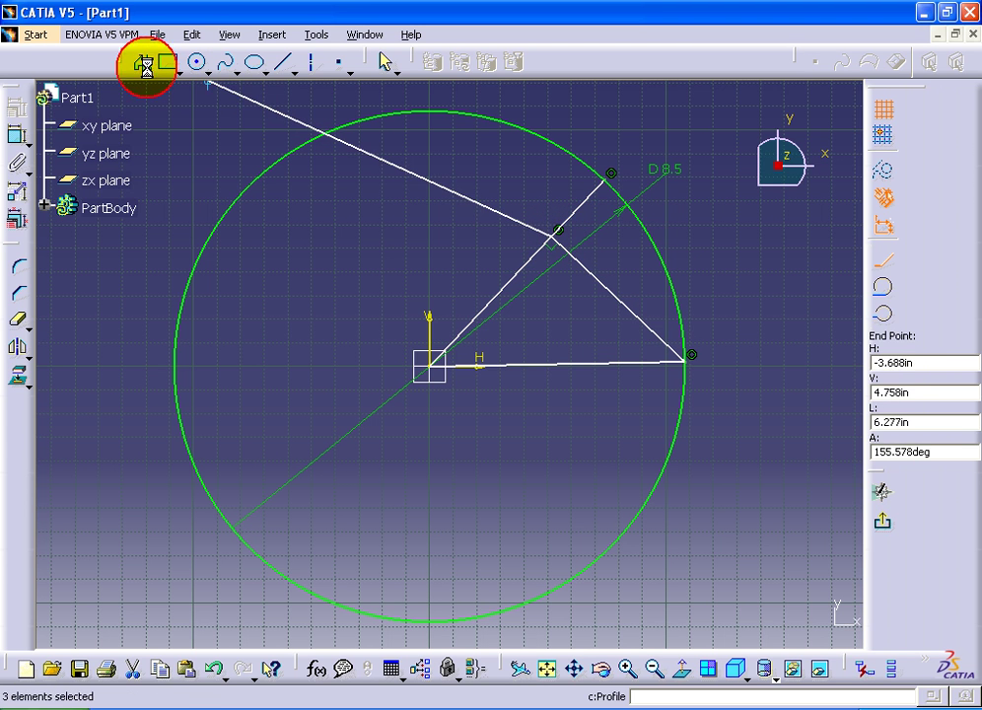
{"action": "left_click", "coordinate": [145, 65]}
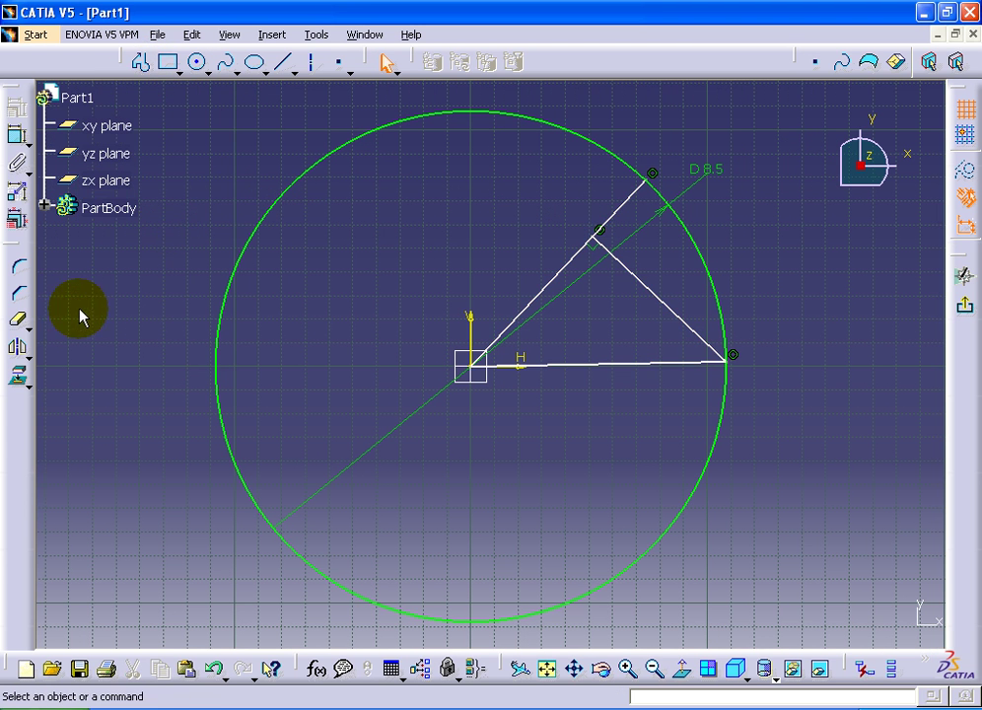
- Break the upper line at the wedge corner to separate its outer tip
{"action": "left_click", "coordinate": [24, 326]}
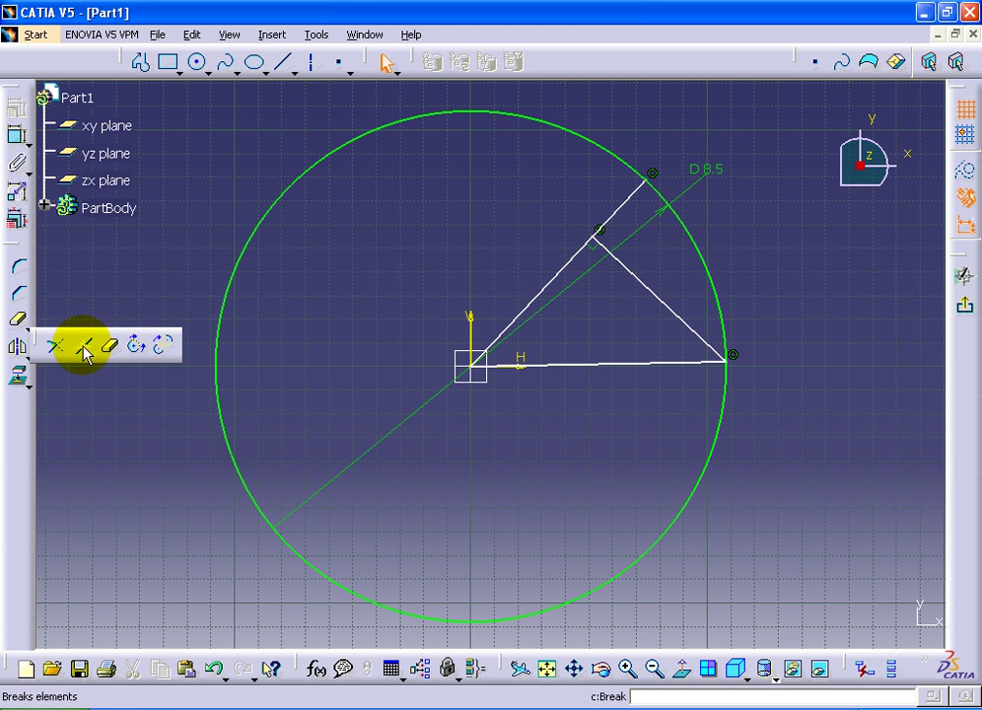
{"action": "left_click", "coordinate": [113, 348]}
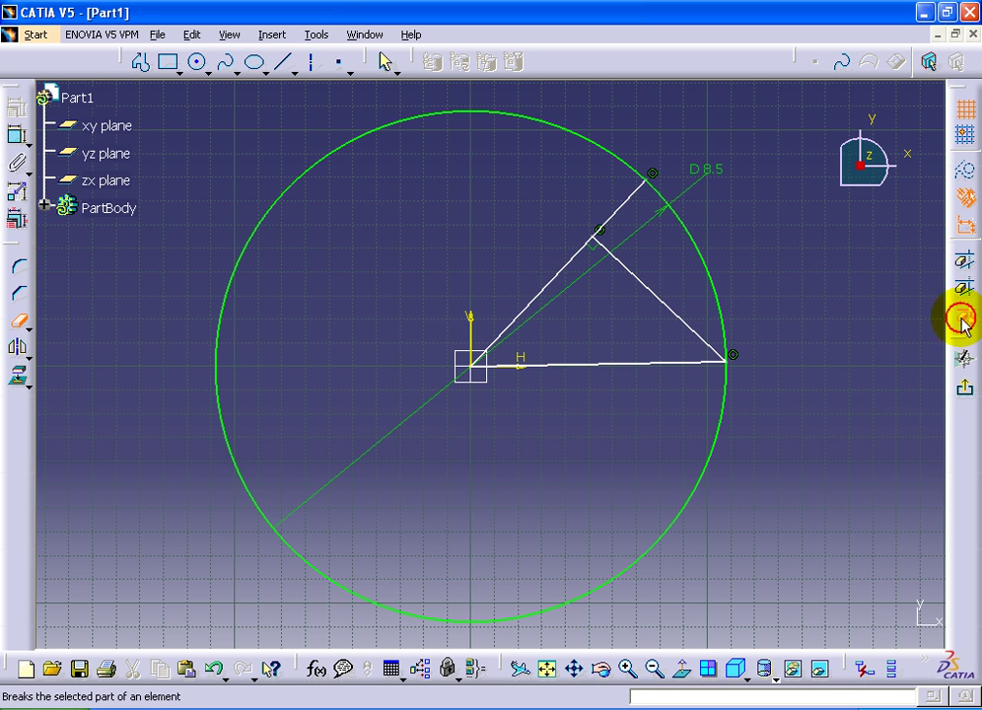
{"action": "left_click", "coordinate": [963, 319]}
{"action": "left_click", "coordinate": [582, 259]}
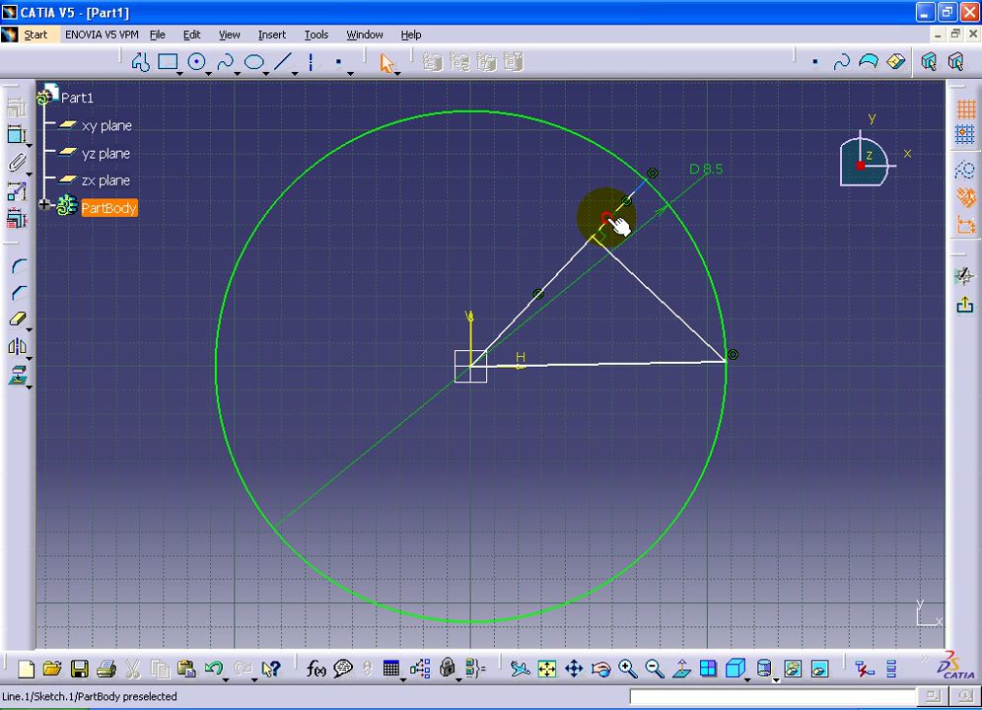
- Convert the broken-off line tip and the 8.5 in circle into construction elements
{"action": "left_click", "coordinate": [965, 170]}
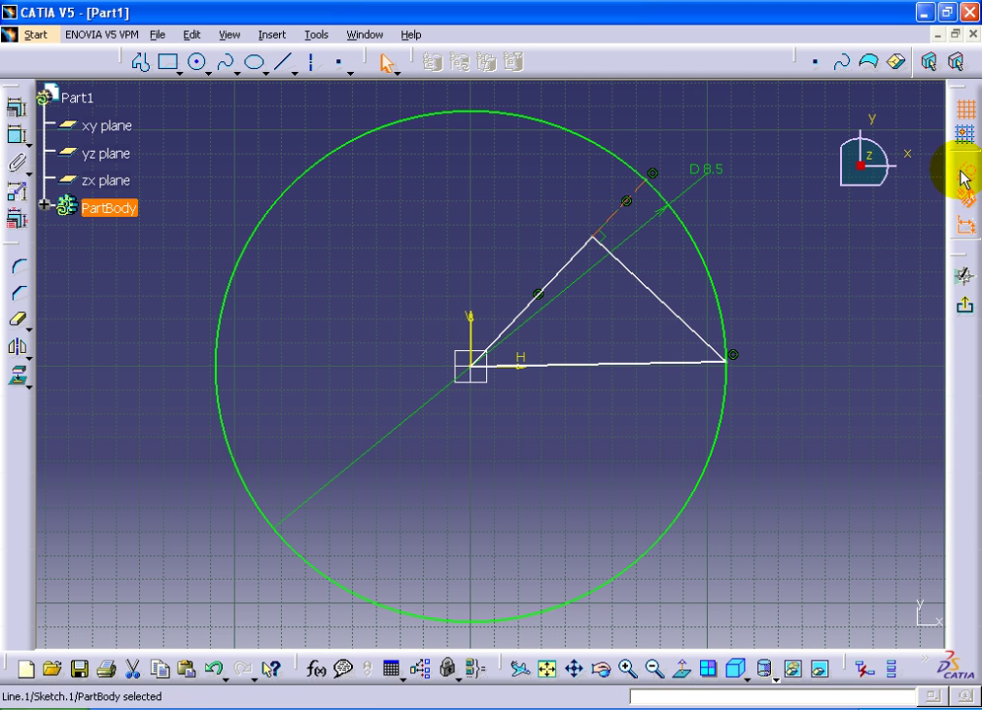
{"action": "left_click", "coordinate": [714, 281]}
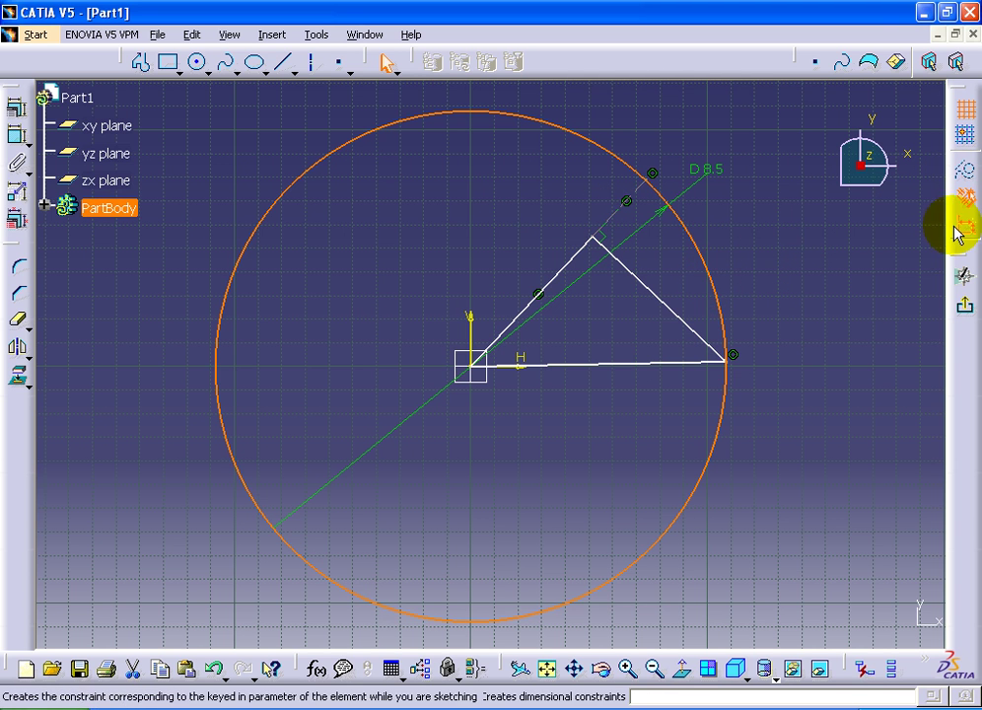
{"action": "left_click", "coordinate": [966, 173]}
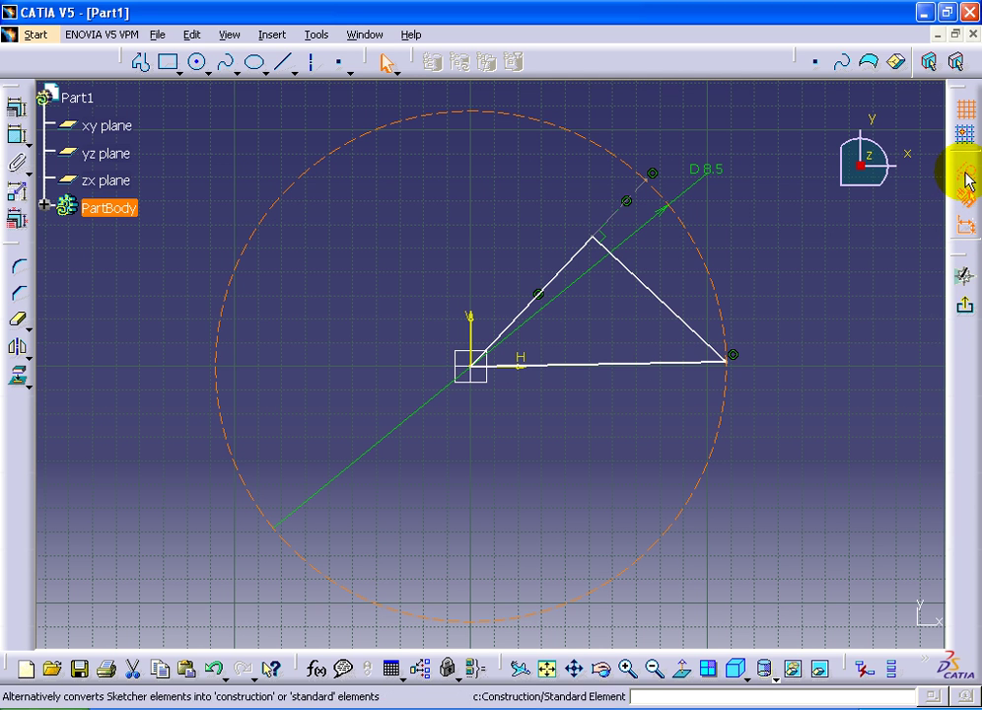
{"action": "left_click", "coordinate": [857, 244]}
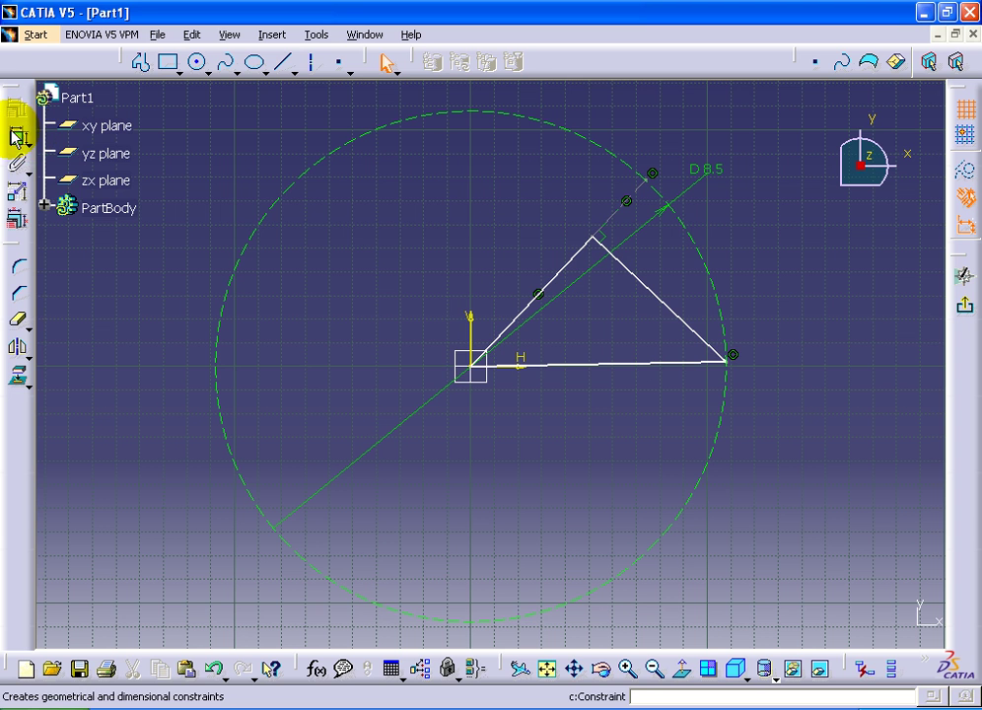
- Constrain the angle between the slanted and lower triangle edges to 20°
{"action": "left_click", "coordinate": [564, 264]}
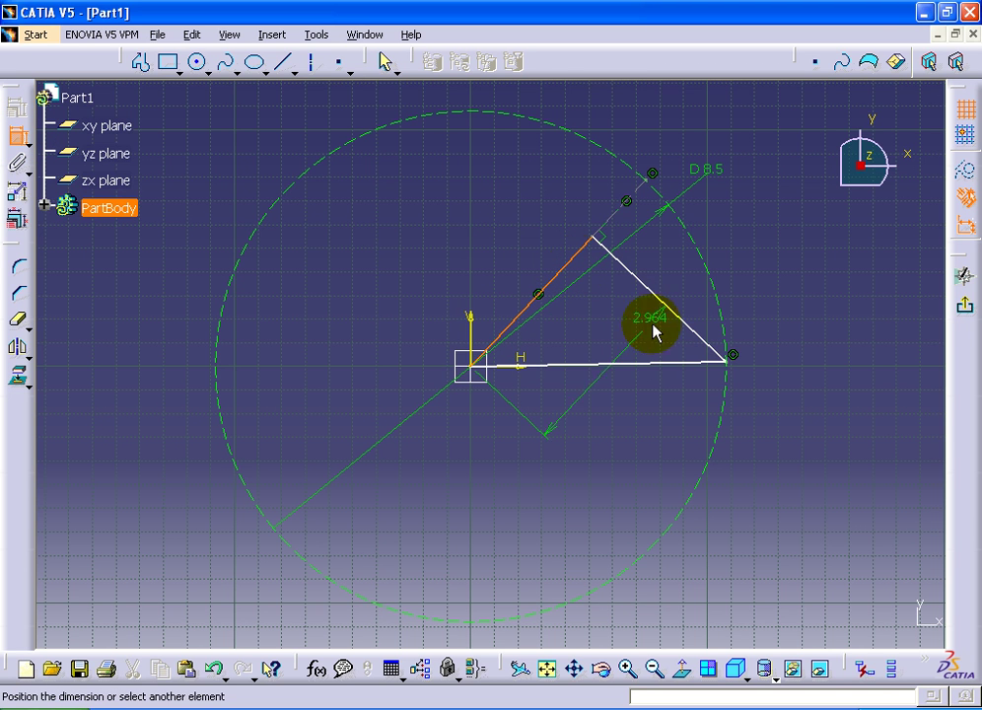
{"action": "left_click", "coordinate": [667, 367]}
{"action": "left_click", "coordinate": [785, 282]}
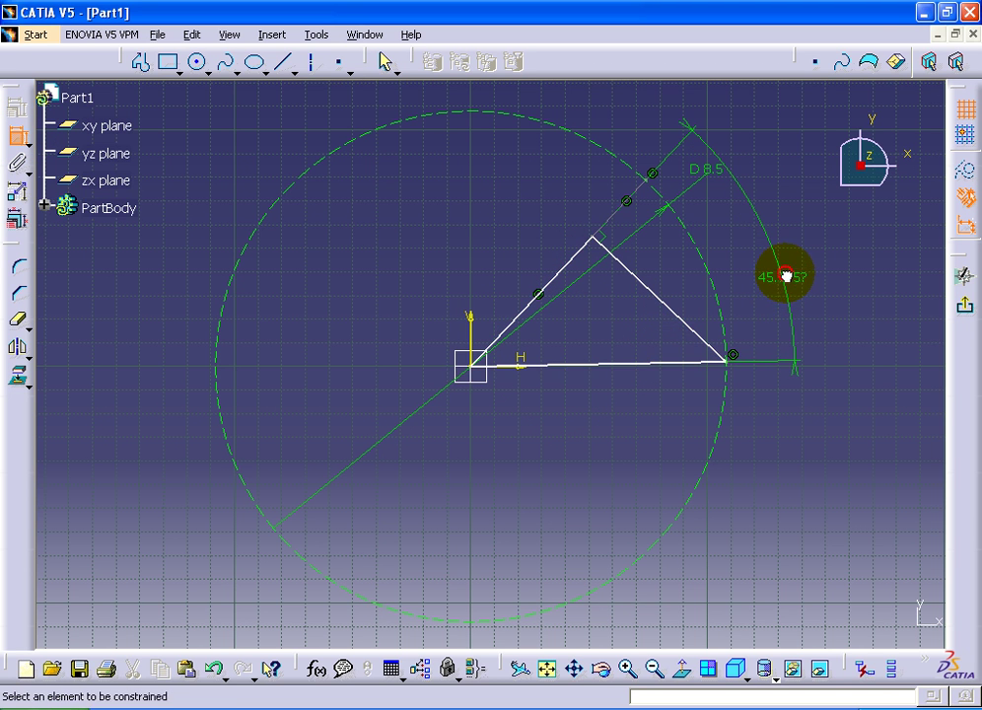
{"action": "double_click", "coordinate": [786, 280]}
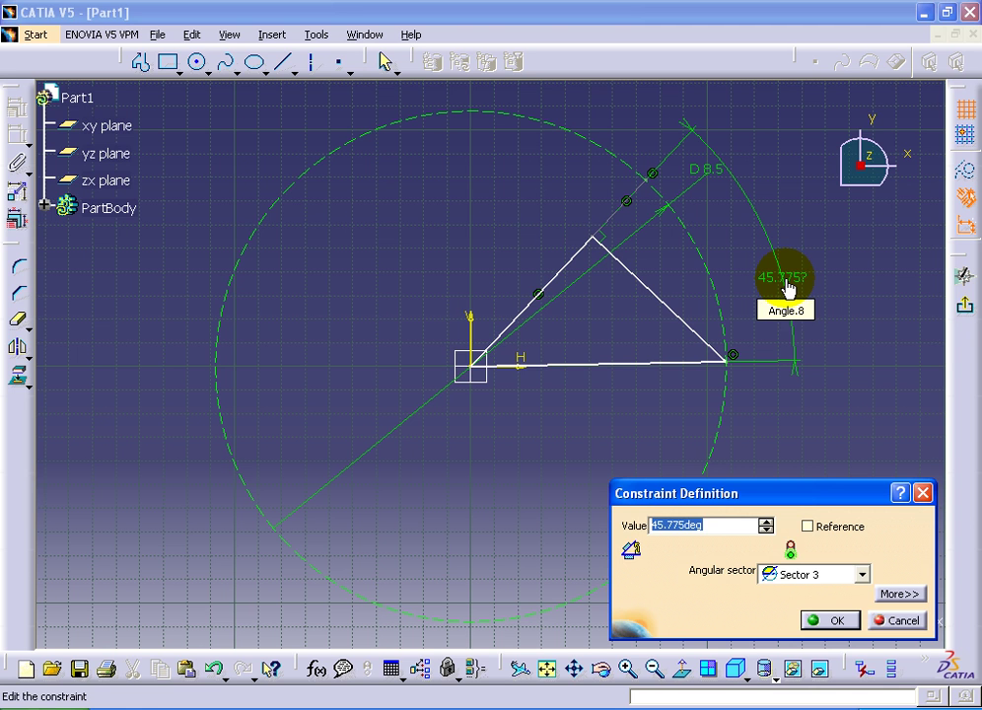
{"action": "type", "text": "0"}
{"action": "key", "text": "Return"}
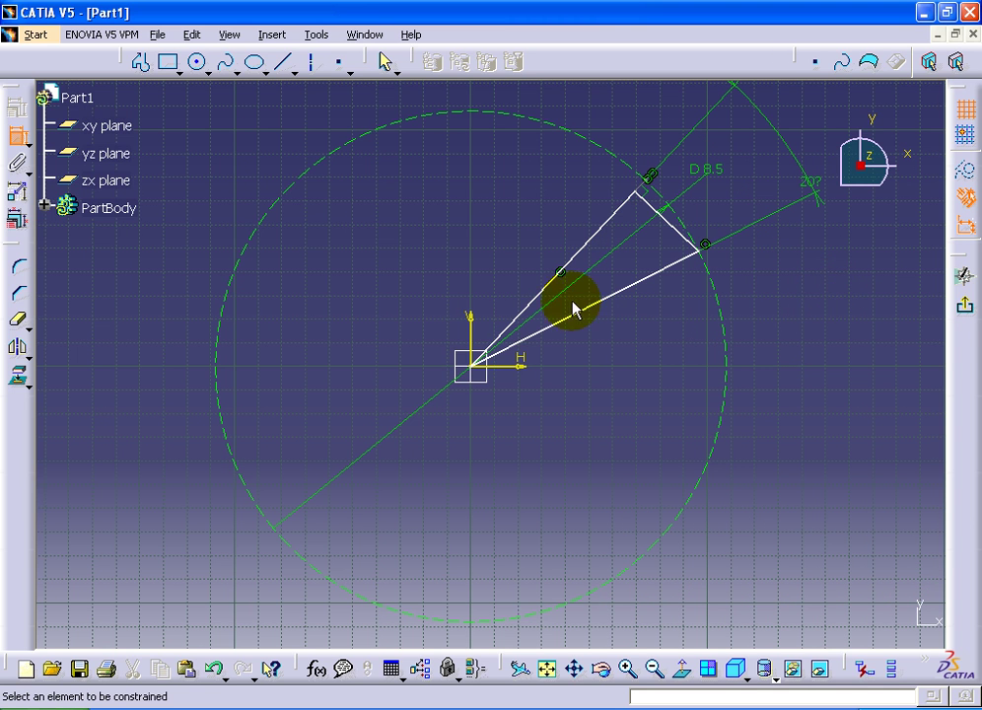
- Make the lower triangle edge horizontal, exit the sketch, and start a pad
{"action": "left_click", "coordinate": [641, 280]}
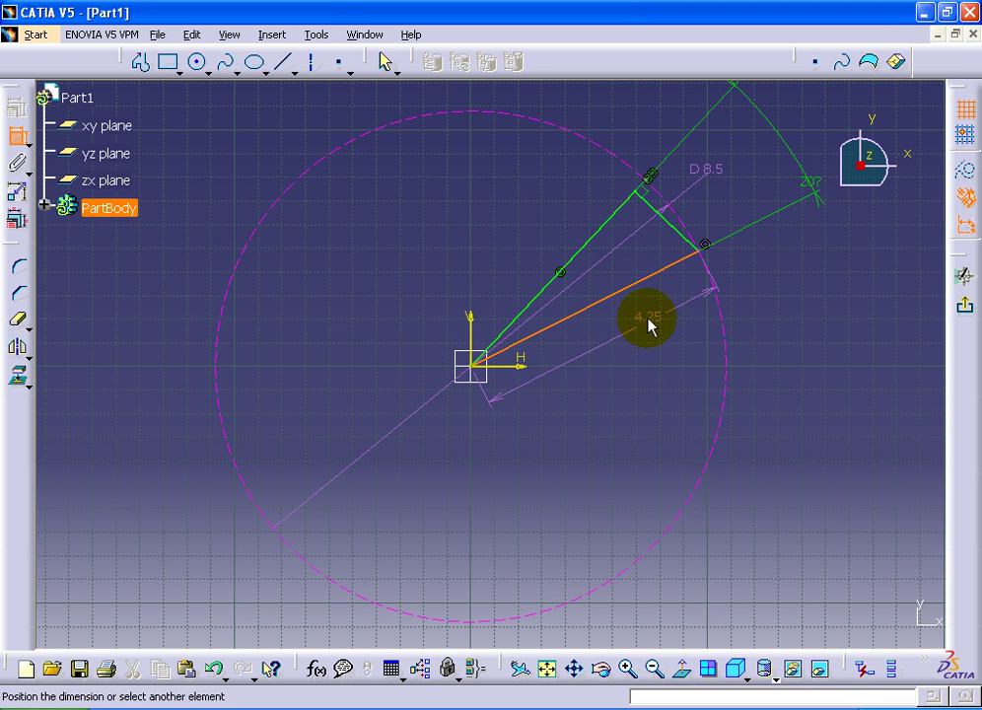
{"action": "right_click", "coordinate": [661, 342]}
{"action": "left_click", "coordinate": [705, 470]}
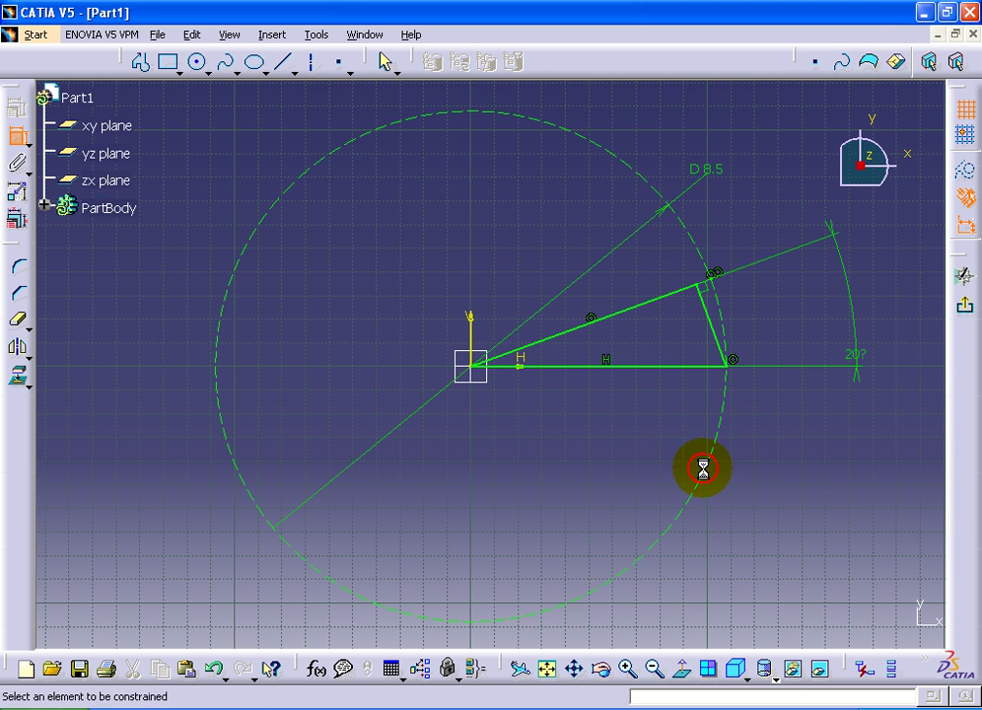
{"action": "middle_click_drag", "start_coordinate": [803, 405], "coordinate": [773, 412]}
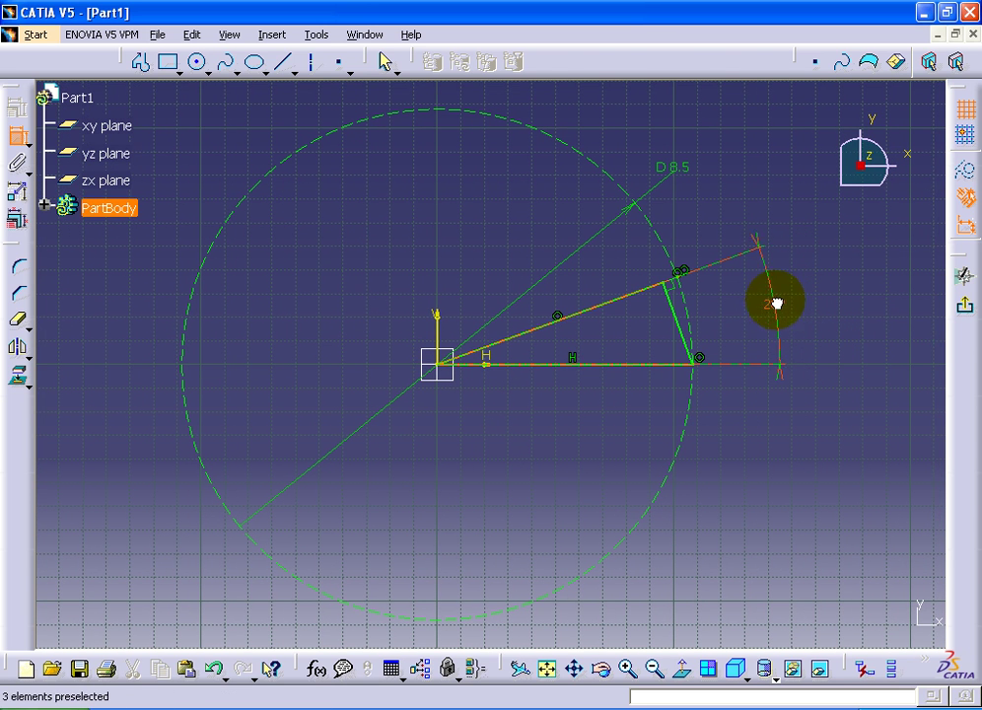
{"action": "left_click", "coordinate": [777, 304]}
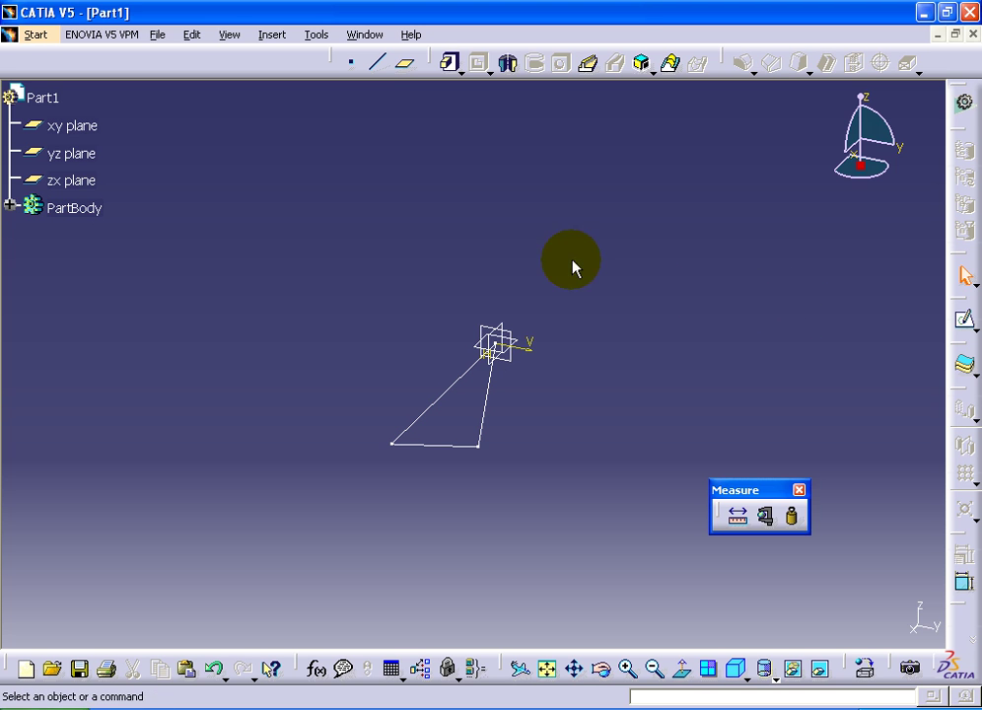
{"action": "left_click", "coordinate": [450, 63]}
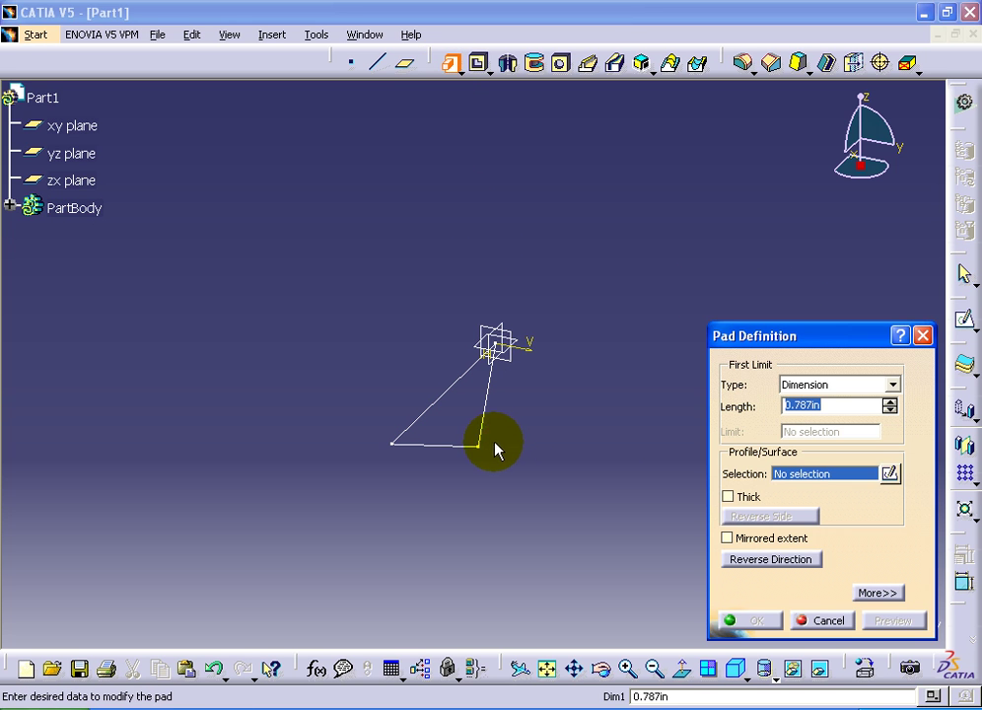
- Pad the triangle sketch to 0.5 in thickness, forming a solid wedge
{"action": "left_click", "coordinate": [495, 449]}
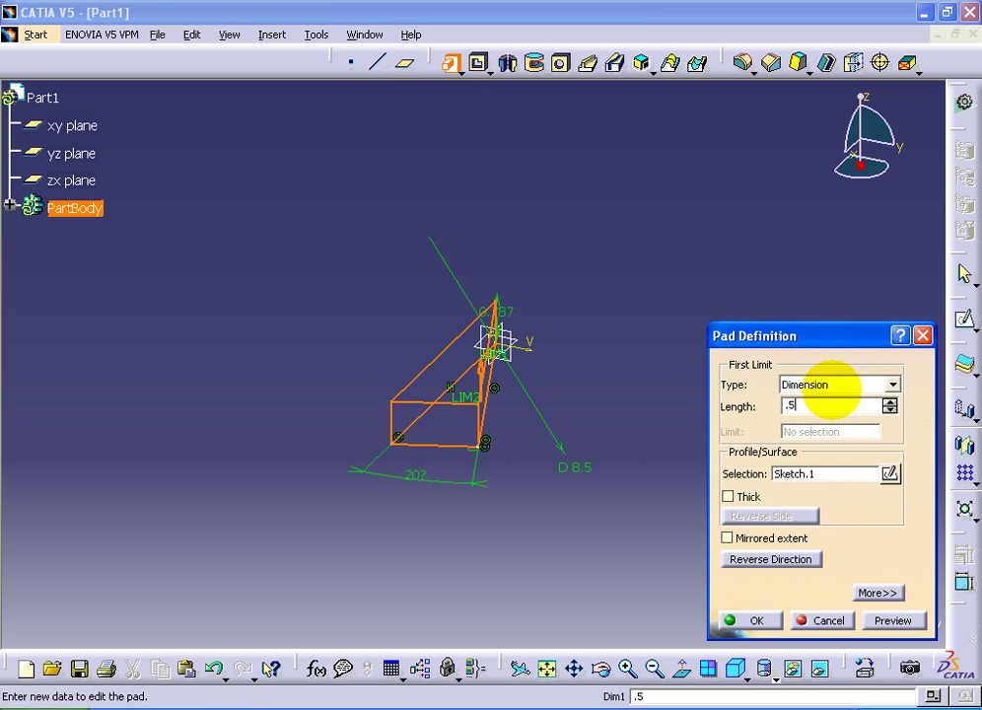
{"action": "left_click", "coordinate": [757, 621]}
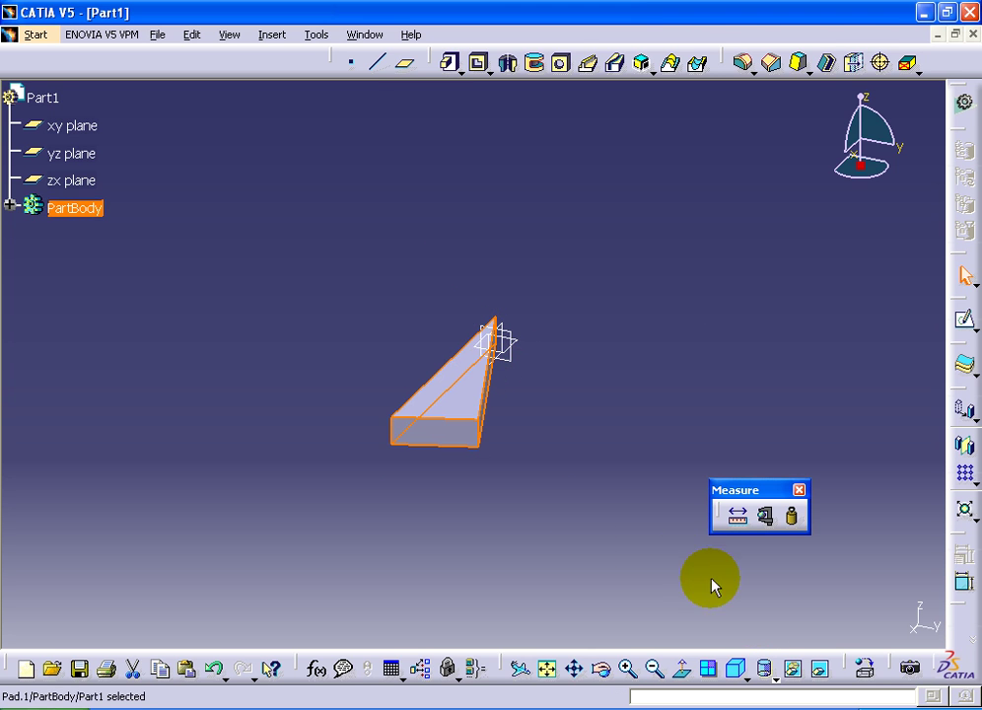
{"action": "left_click", "coordinate": [670, 562]}
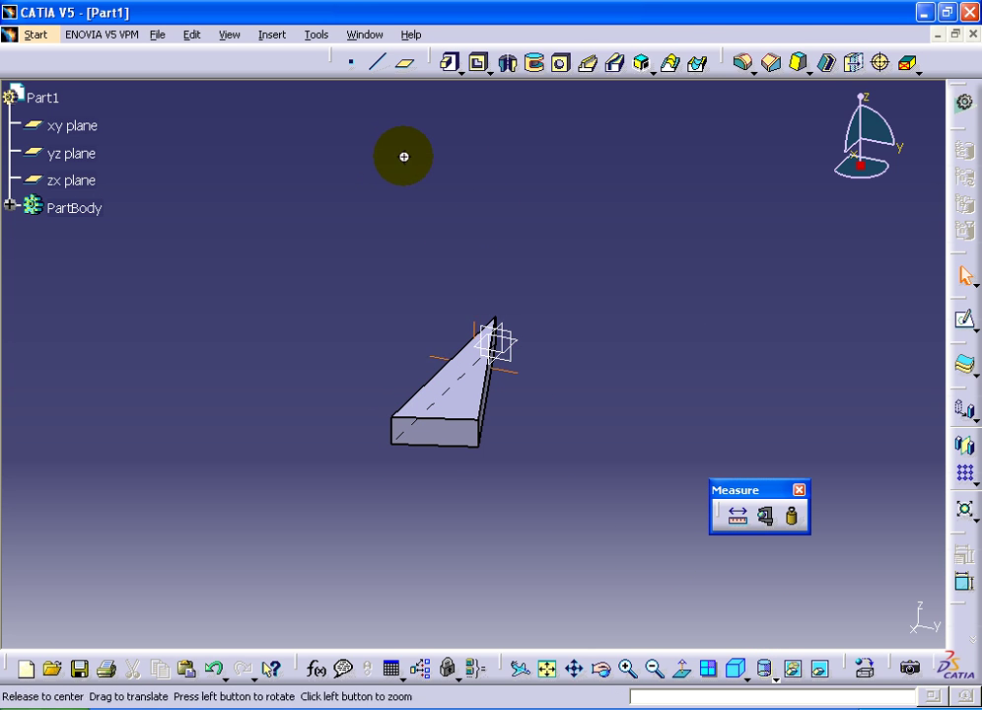
{"action": "middle_click_drag", "start_coordinate": [408, 158], "coordinate": [369, 214]}
{"action": "mouse_move", "coordinate": [550, 352]}
{"action": "middle_mouse_down"}
{"action": "mouse_move", "coordinate": [514, 333]}
{"action": "mouse_move", "coordinate": [413, 121]}
{"action": "middle_mouse_up"}
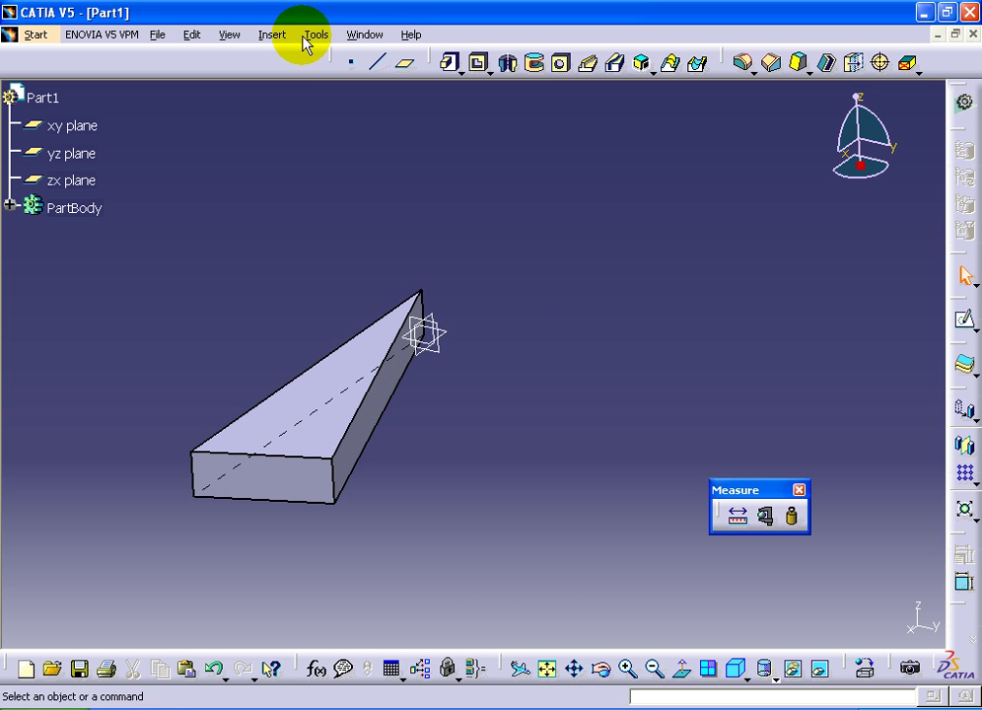
- Circular-pattern the wedge pad as a complete crown of 18 instances around its origin edge
{"action": "left_click", "coordinate": [272, 35]}
{"action": "mouse_move", "coordinate": [336, 383]}
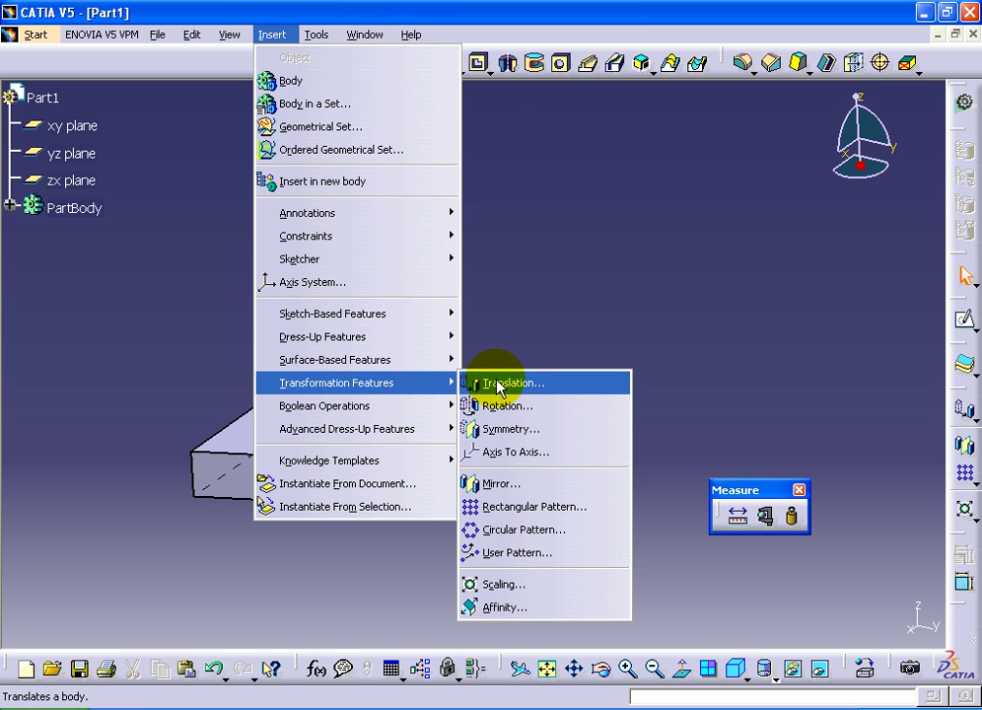
{"action": "left_click", "coordinate": [520, 525]}
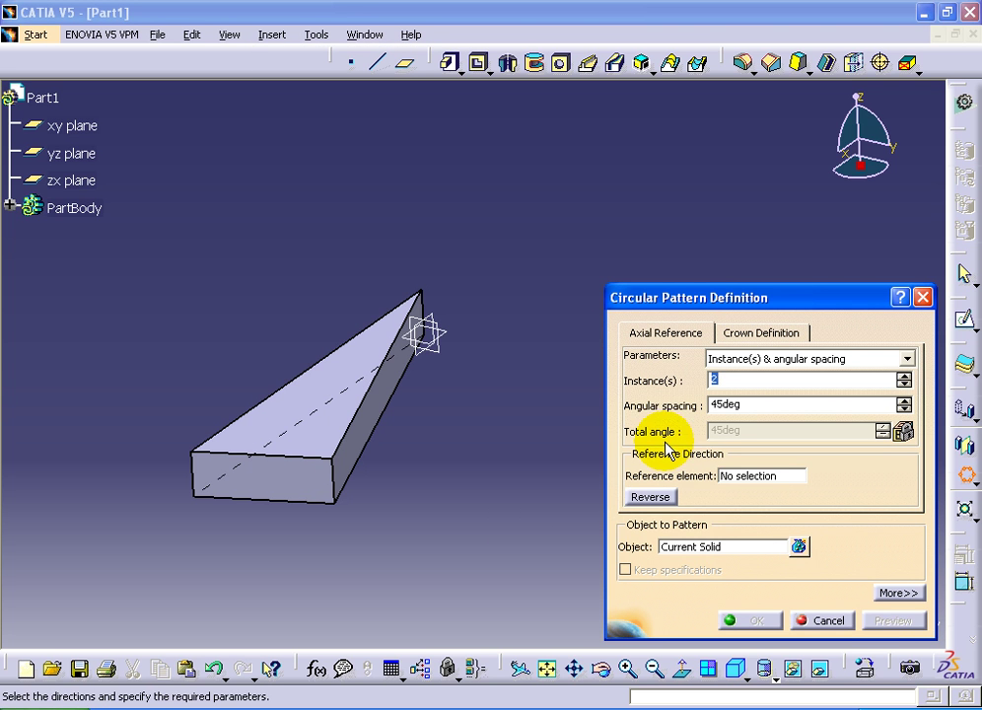
{"action": "left_click", "coordinate": [732, 477]}
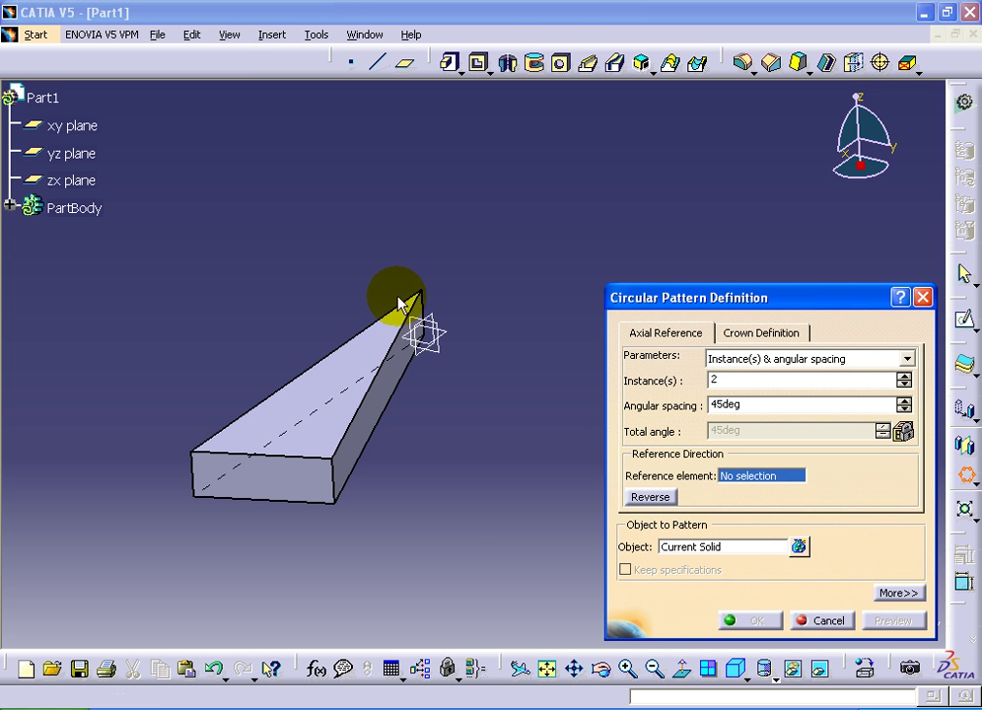
{"action": "left_click", "coordinate": [432, 301]}
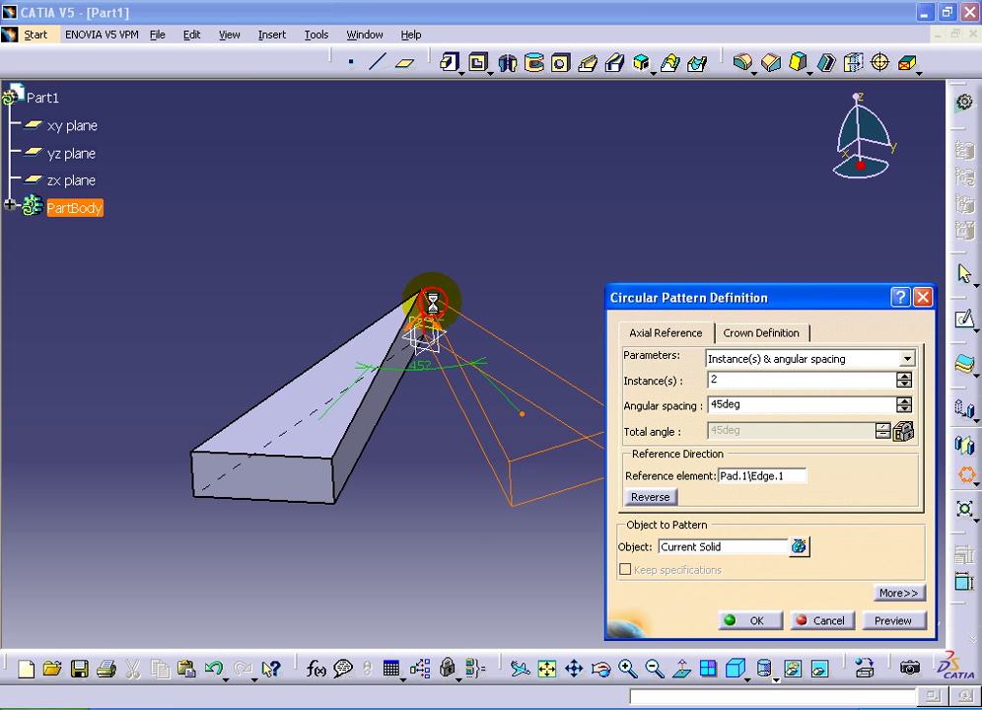
{"action": "left_click", "coordinate": [733, 358]}
{"action": "left_click", "coordinate": [761, 414]}
{"action": "double_click", "coordinate": [754, 380]}
{"action": "type", "text": "18"}
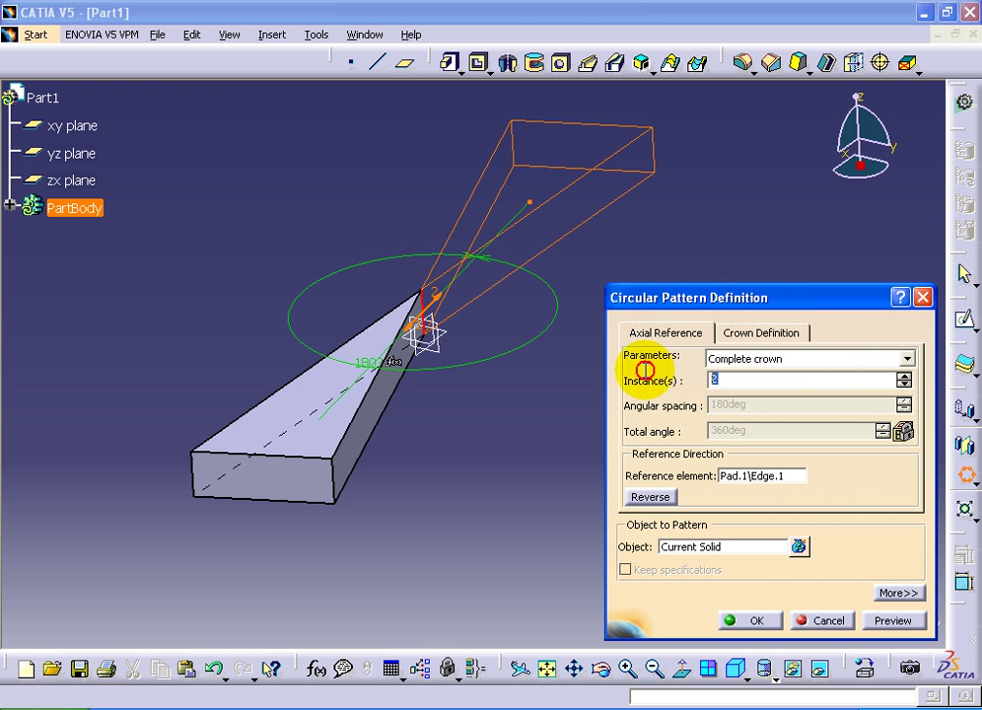
{"action": "left_click", "coordinate": [893, 620]}
{"action": "left_click", "coordinate": [767, 621]}
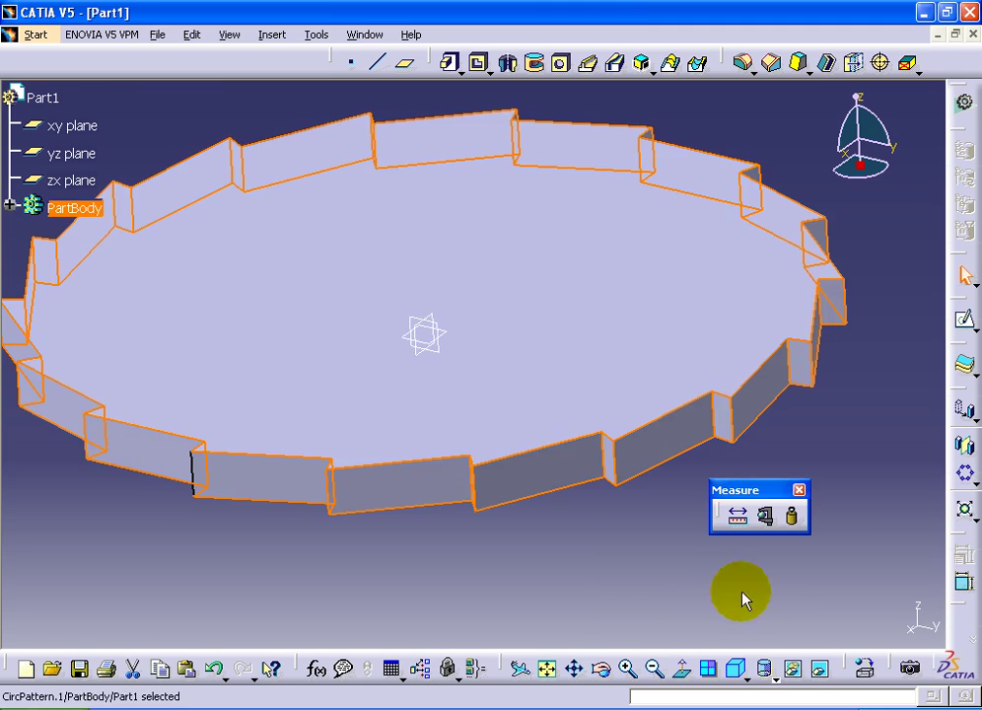
- On the disc's top face, sketch a curved slot with 3 in arc radius, 28° angle, 0.25 radius
{"action": "left_click", "coordinate": [504, 315]}
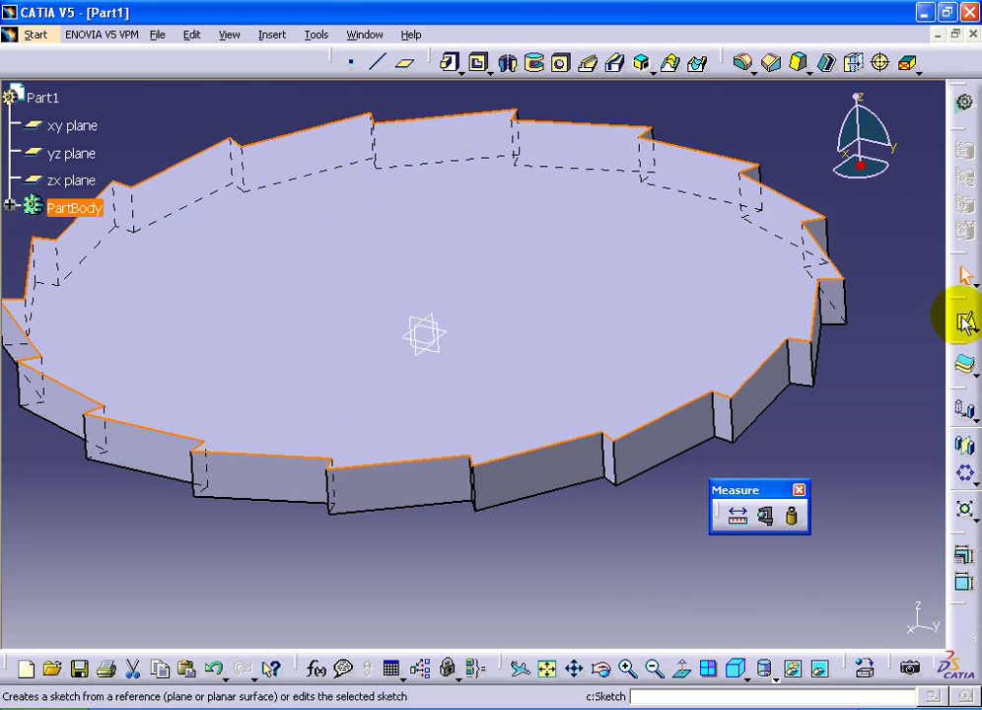
{"action": "left_click", "coordinate": [965, 319]}
{"action": "mouse_move", "coordinate": [511, 333]}
{"action": "middle_mouse_down"}
{"action": "mouse_move", "coordinate": [557, 431]}
{"action": "mouse_move", "coordinate": [532, 401]}
{"action": "mouse_move", "coordinate": [533, 355]}
{"action": "middle_mouse_up"}
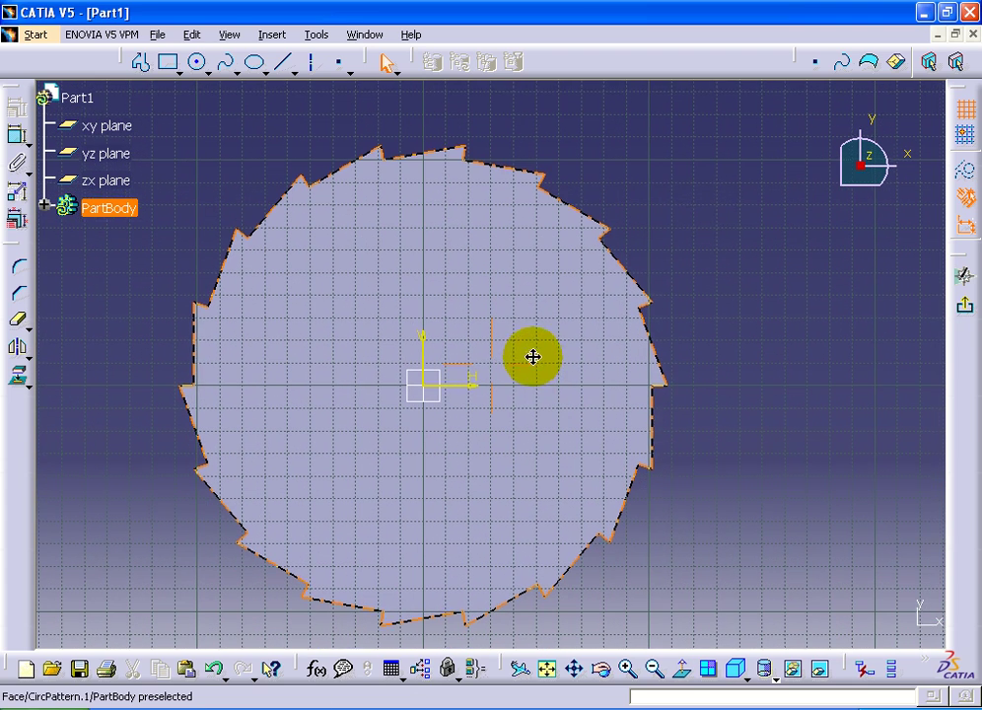
{"action": "left_click", "coordinate": [174, 71]}
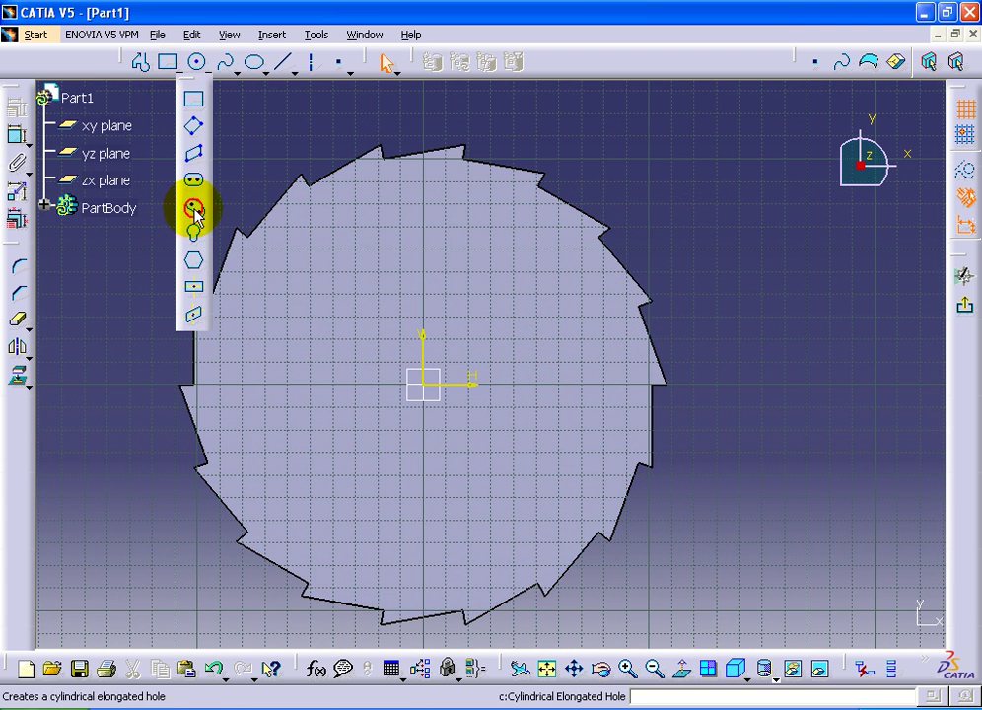
{"action": "left_click", "coordinate": [194, 209]}
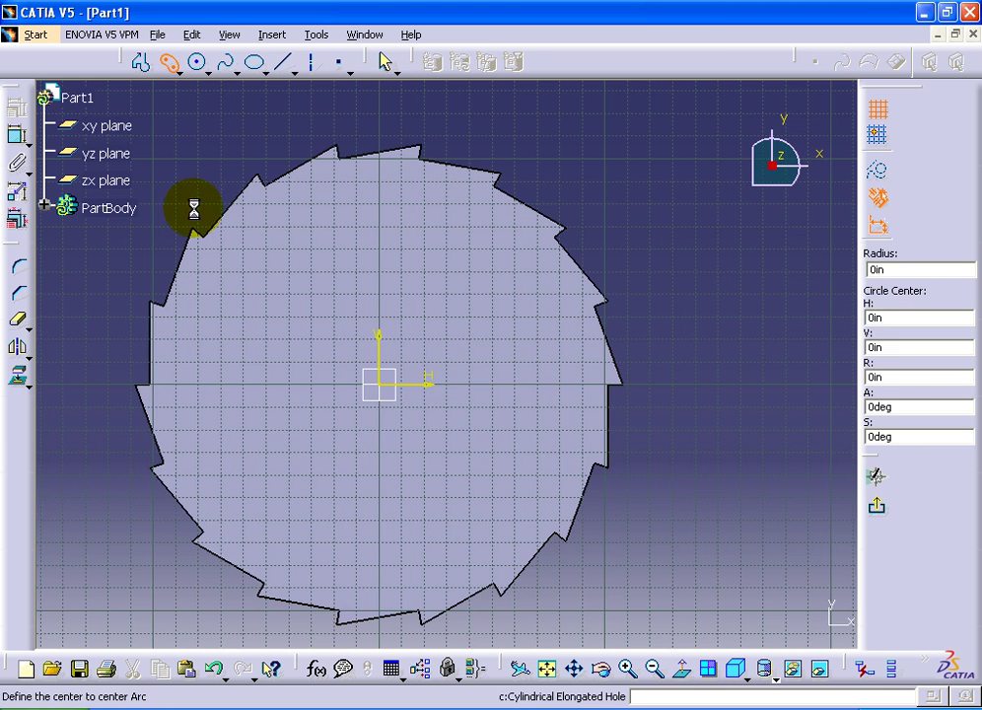
{"action": "left_click", "coordinate": [382, 386]}
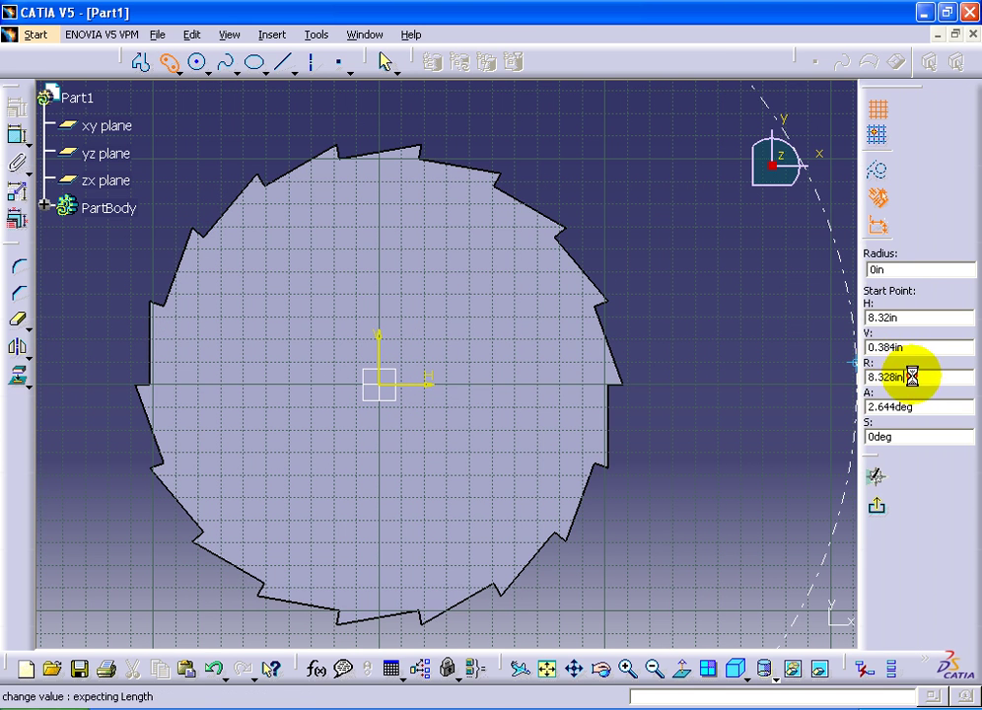
{"action": "type", "text": "3"}
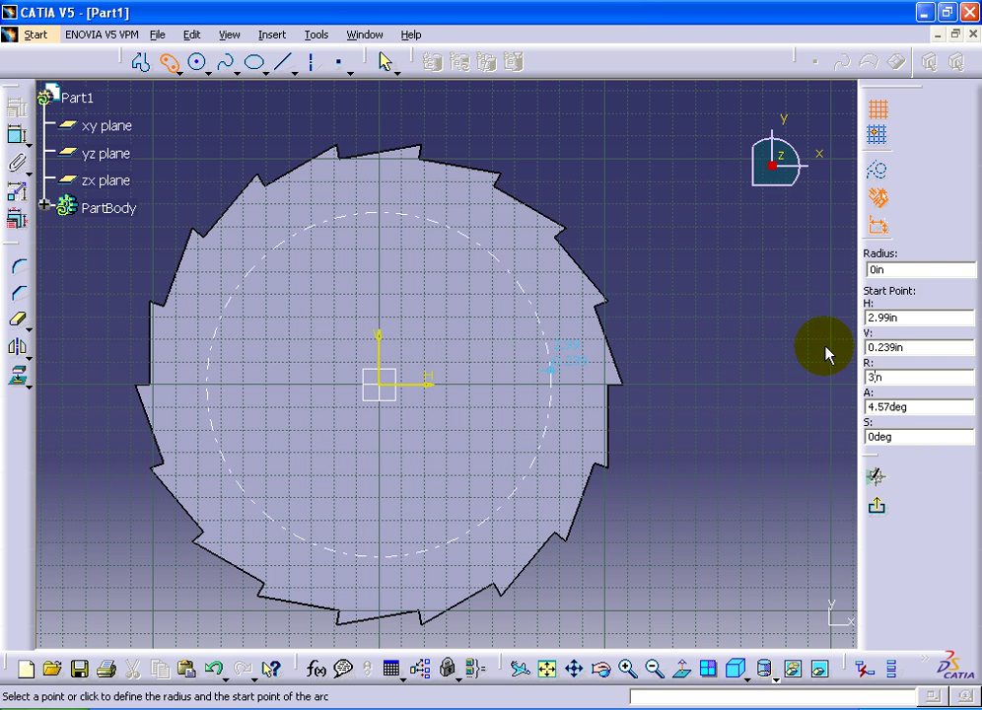
{"action": "key", "text": "Tab"}
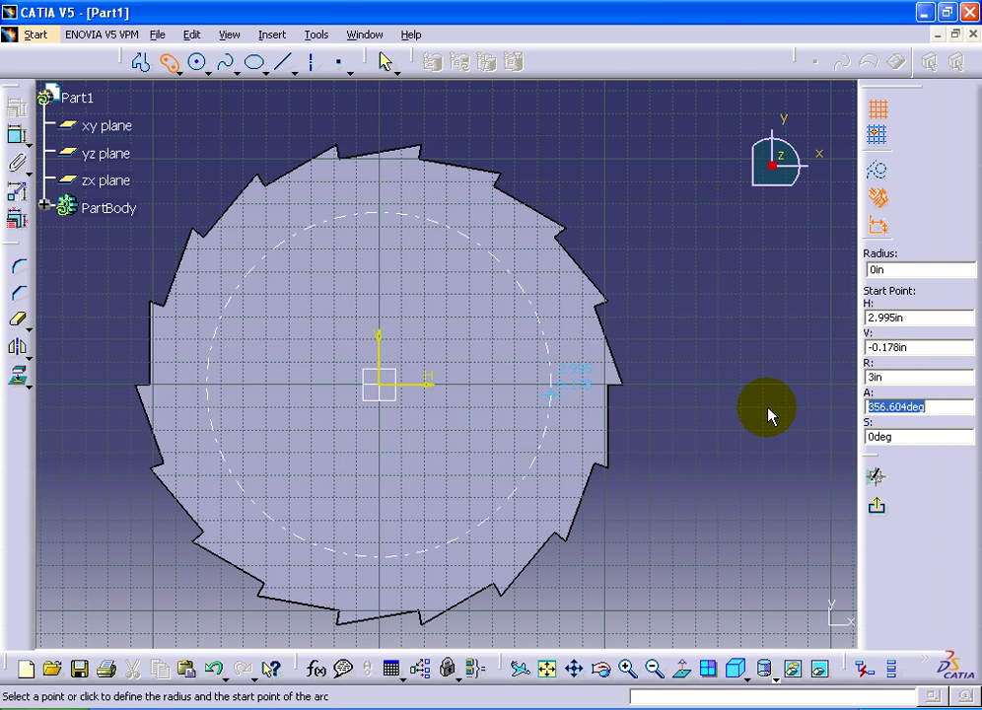
{"action": "type", "text": "8"}
{"action": "key", "text": "Return"}
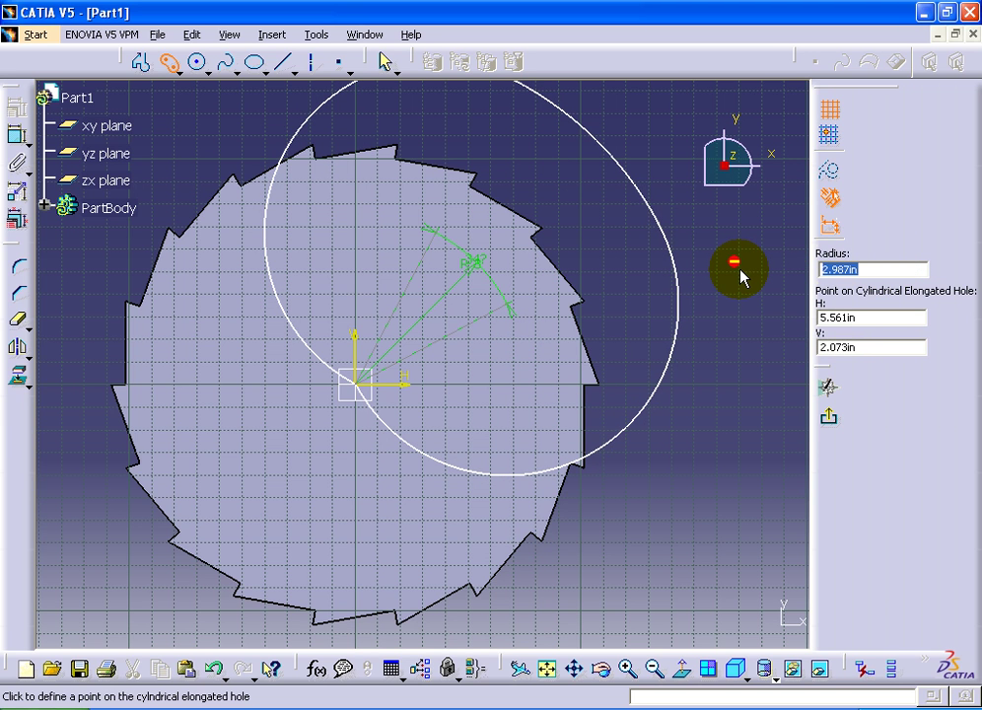
{"action": "key", "text": "Return"}
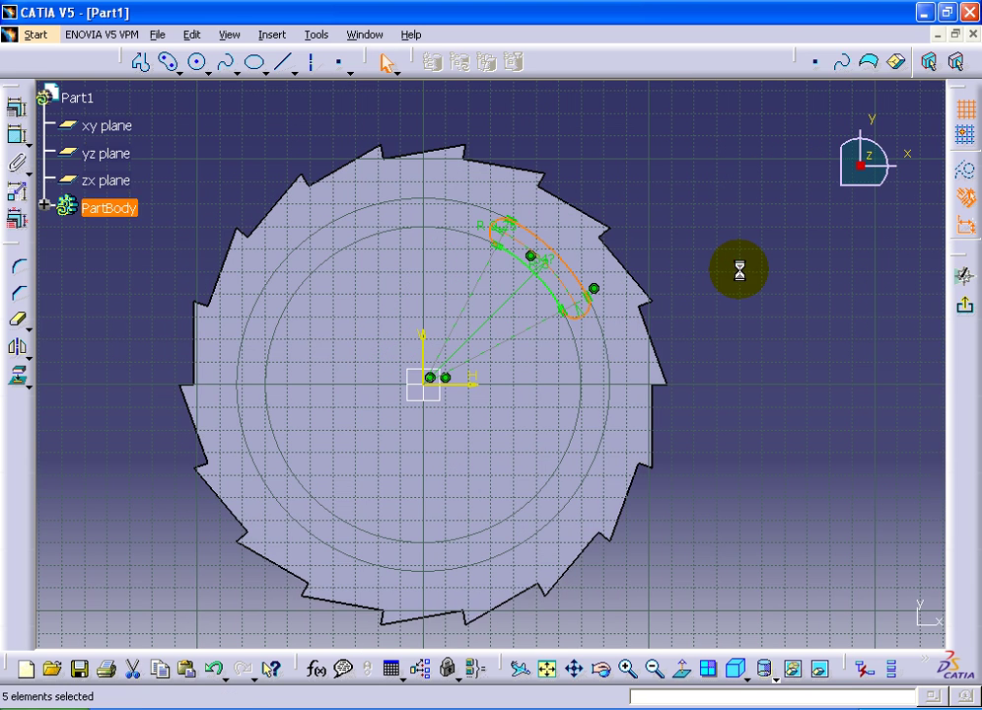
- Constrain the slot's centre line to 28° from the horizontal axis
{"action": "left_click", "coordinate": [725, 281]}
{"action": "left_click", "coordinate": [17, 136]}
{"action": "left_click", "coordinate": [465, 380]}
{"action": "left_click", "coordinate": [521, 334]}
{"action": "double_click", "coordinate": [540, 352]}
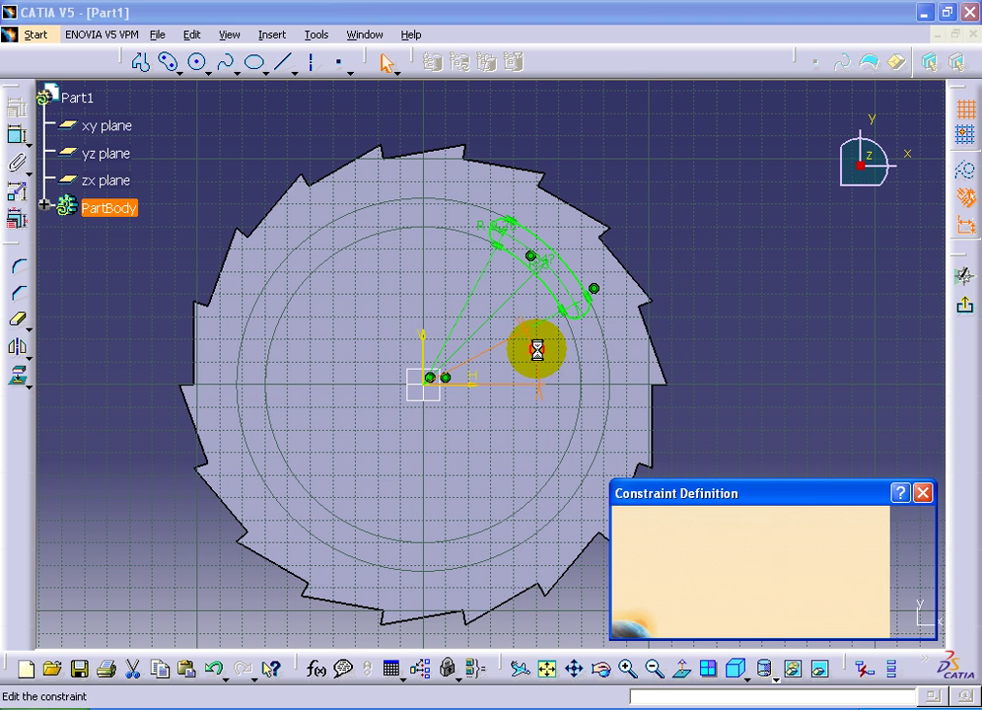
{"action": "left_click", "coordinate": [830, 618]}
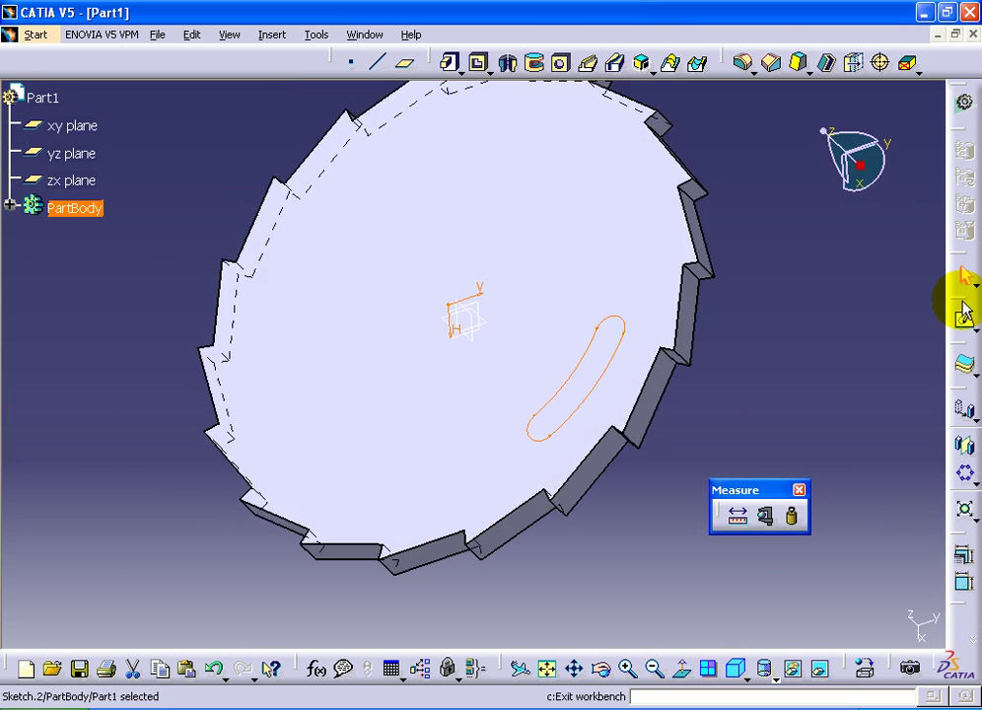
- Pocket Sketch.2 with type 'Up to next' to cut the curved slot into the disc
{"action": "left_click", "coordinate": [481, 63]}
{"action": "left_click", "coordinate": [552, 400]}
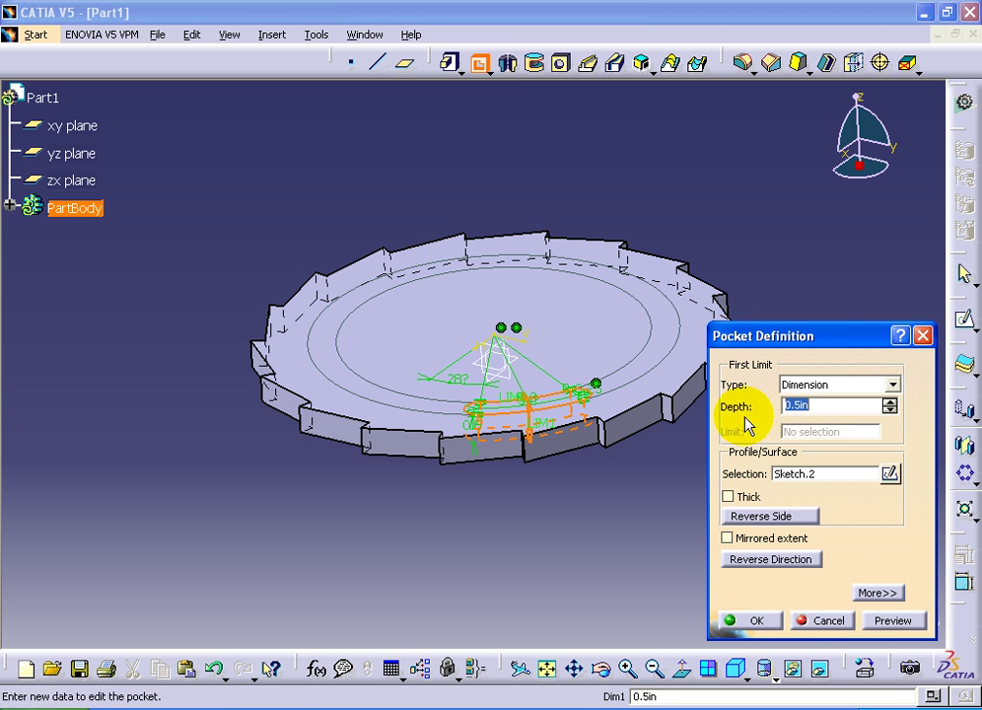
{"action": "left_click", "coordinate": [834, 385]}
{"action": "left_click", "coordinate": [829, 415]}
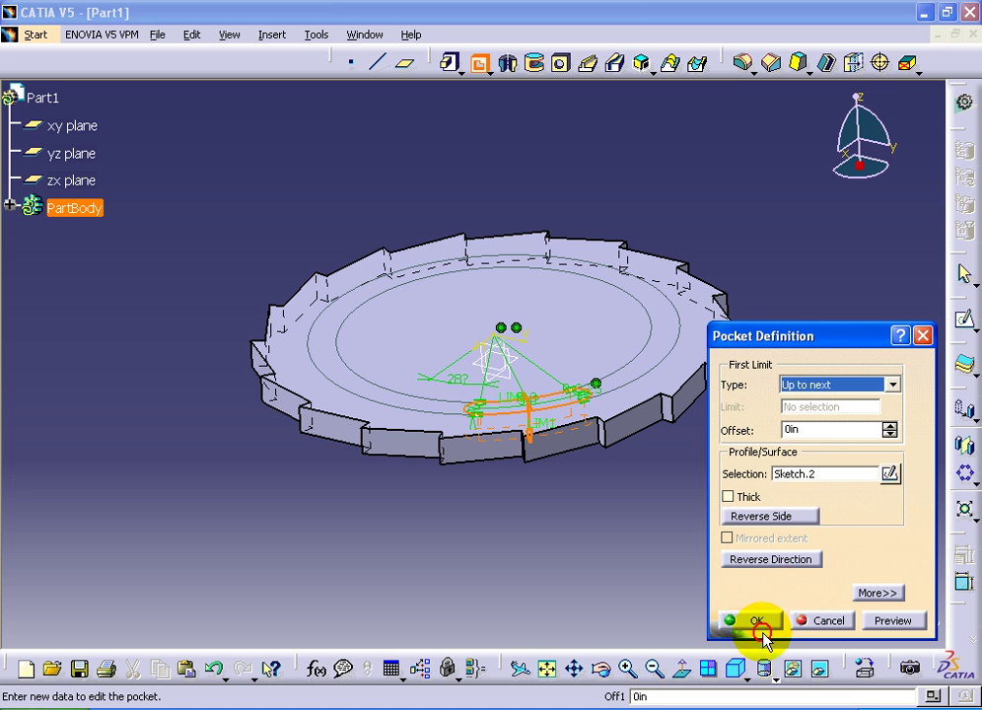
{"action": "left_click", "coordinate": [750, 622]}
{"action": "left_click", "coordinate": [653, 551]}
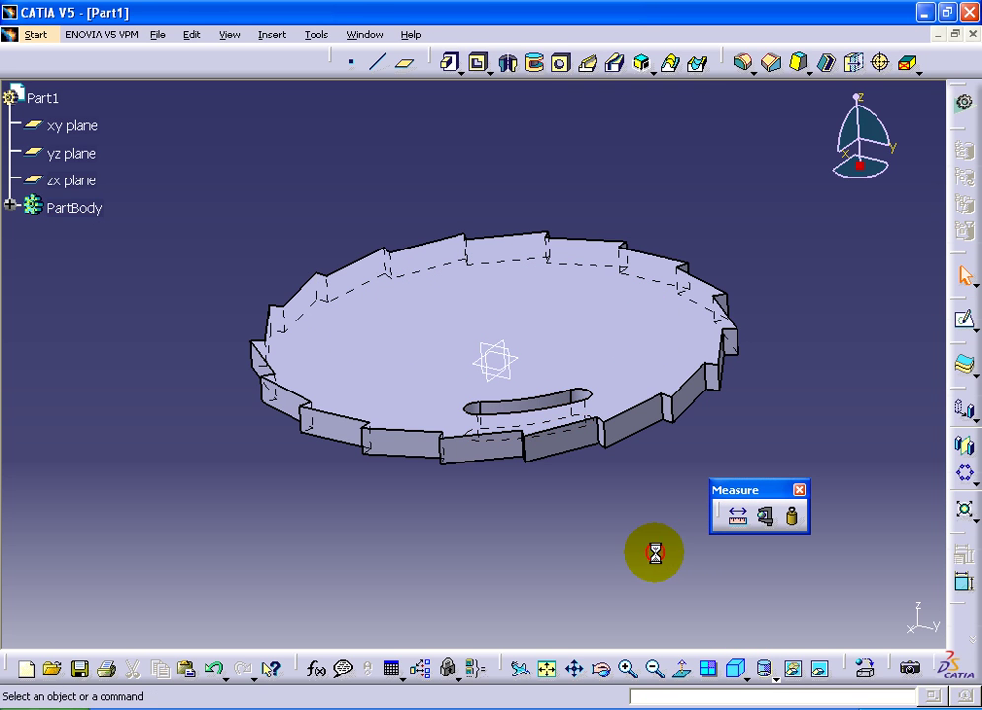
- Pattern Pocket.1 as a complete crown of 4 around the Z axis, then start a top-face sketch
{"action": "left_click", "coordinate": [274, 35]}
{"action": "mouse_move", "coordinate": [336, 383]}
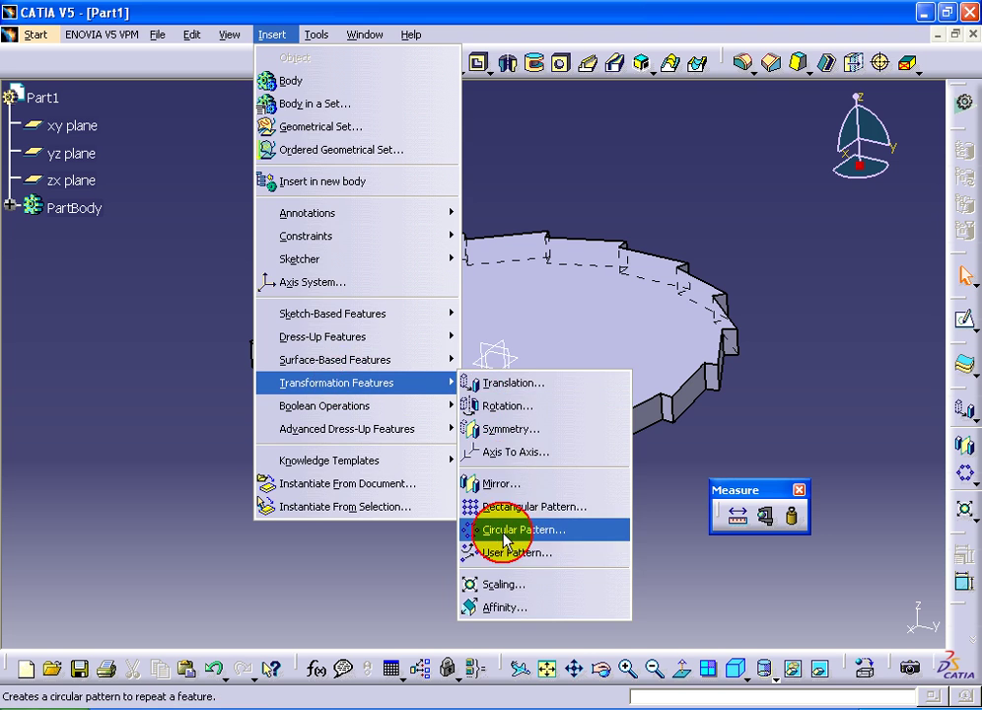
{"action": "left_click", "coordinate": [504, 537]}
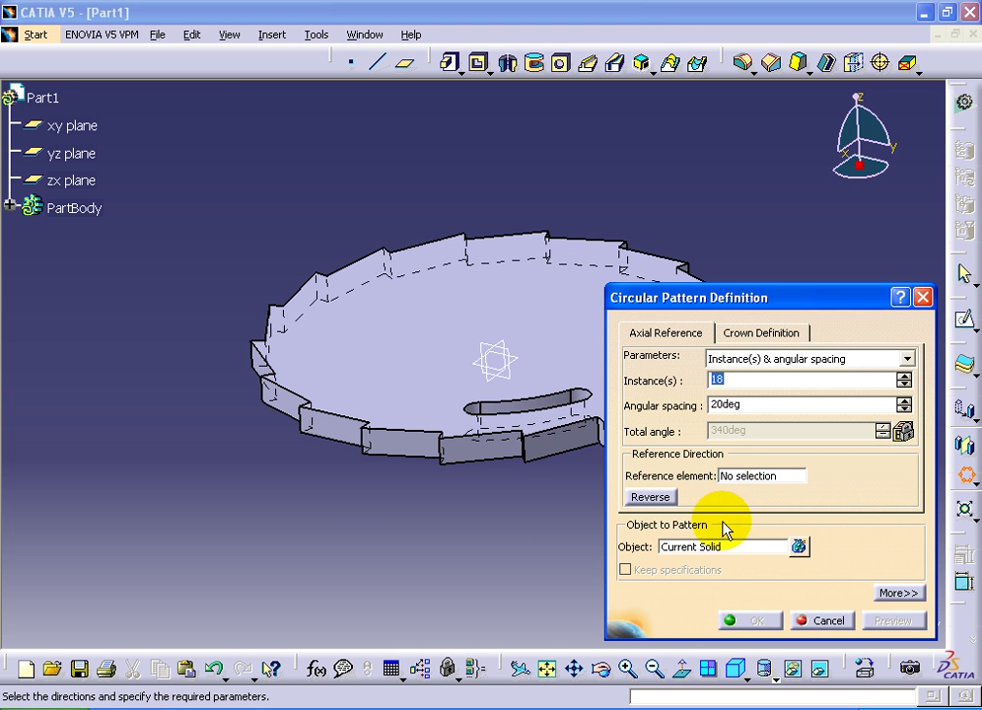
{"action": "left_click", "coordinate": [695, 546]}
{"action": "left_click", "coordinate": [543, 405]}
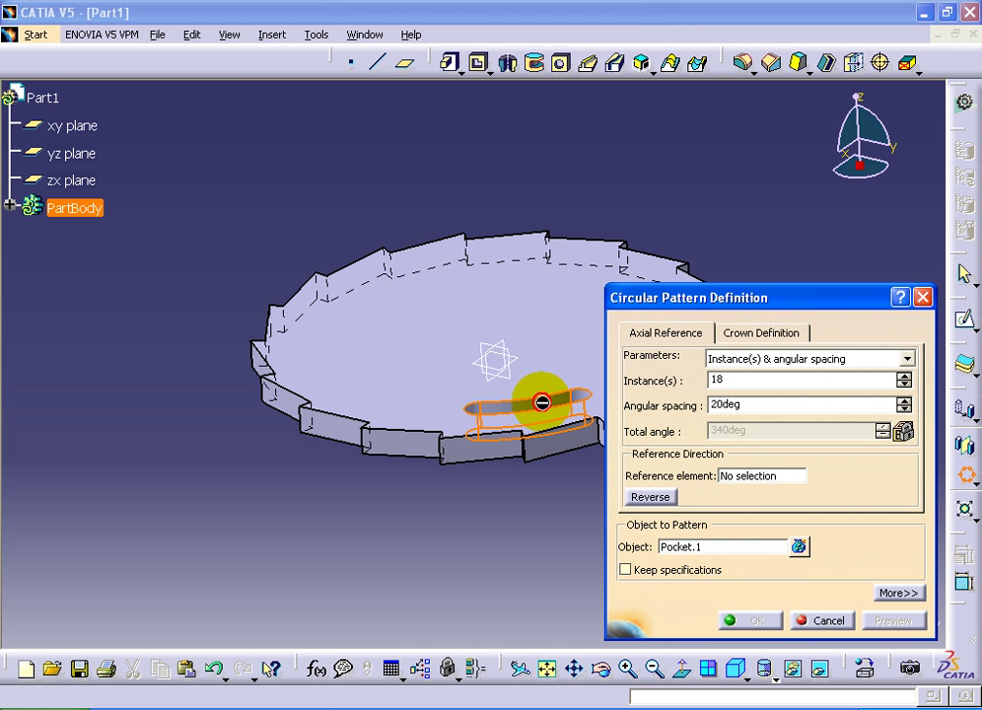
{"action": "right_click", "coordinate": [779, 476]}
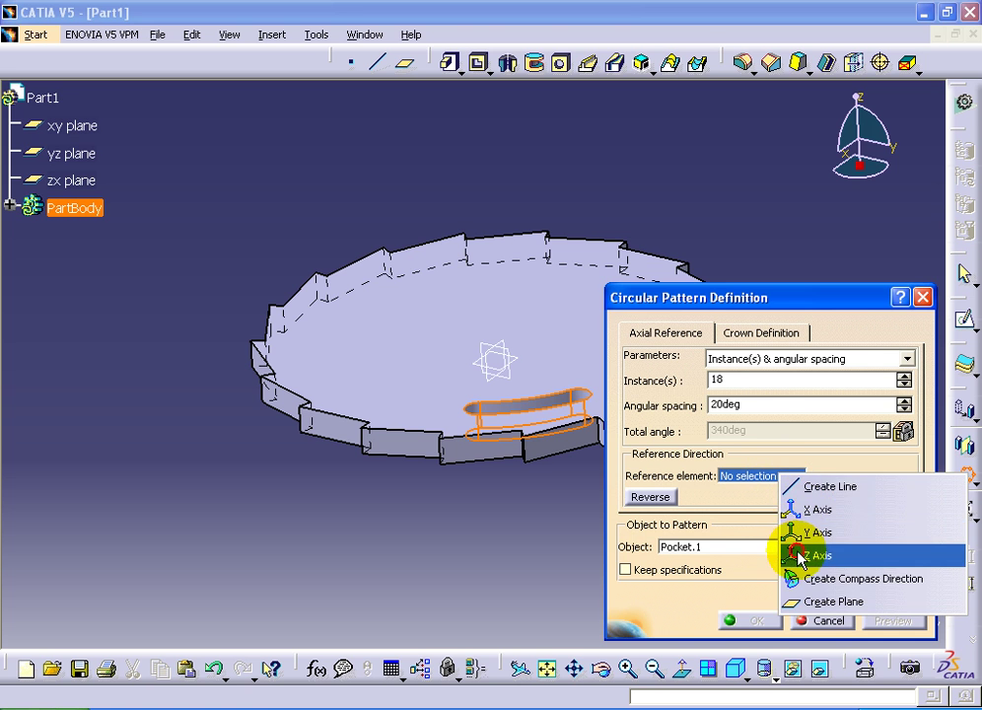
{"action": "left_click", "coordinate": [797, 549]}
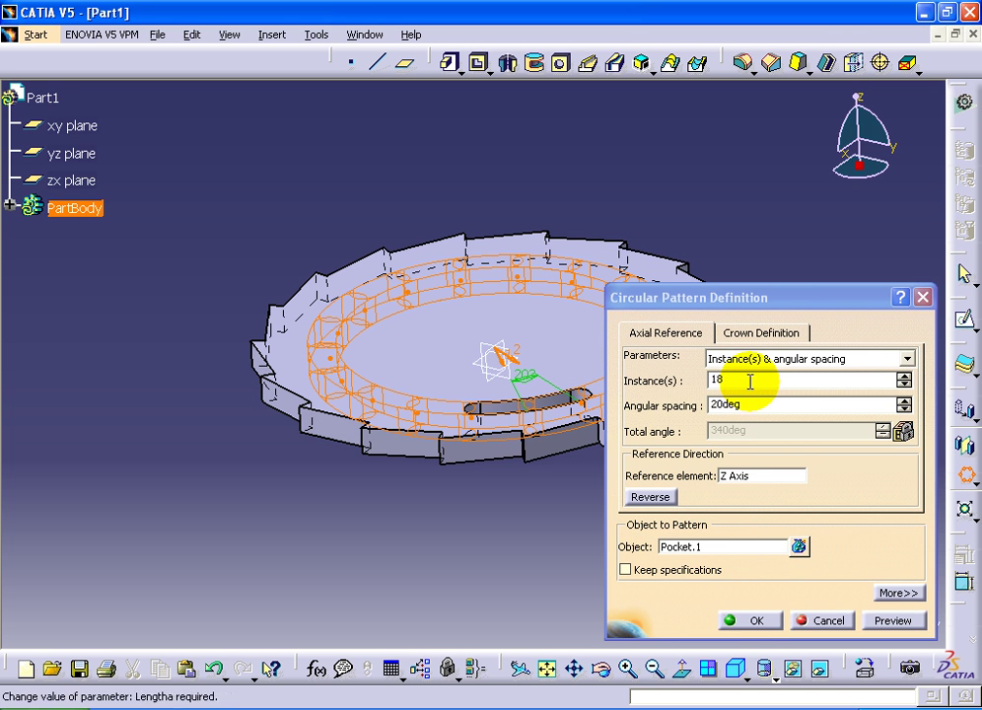
{"action": "left_click", "coordinate": [752, 357]}
{"action": "left_click", "coordinate": [774, 414]}
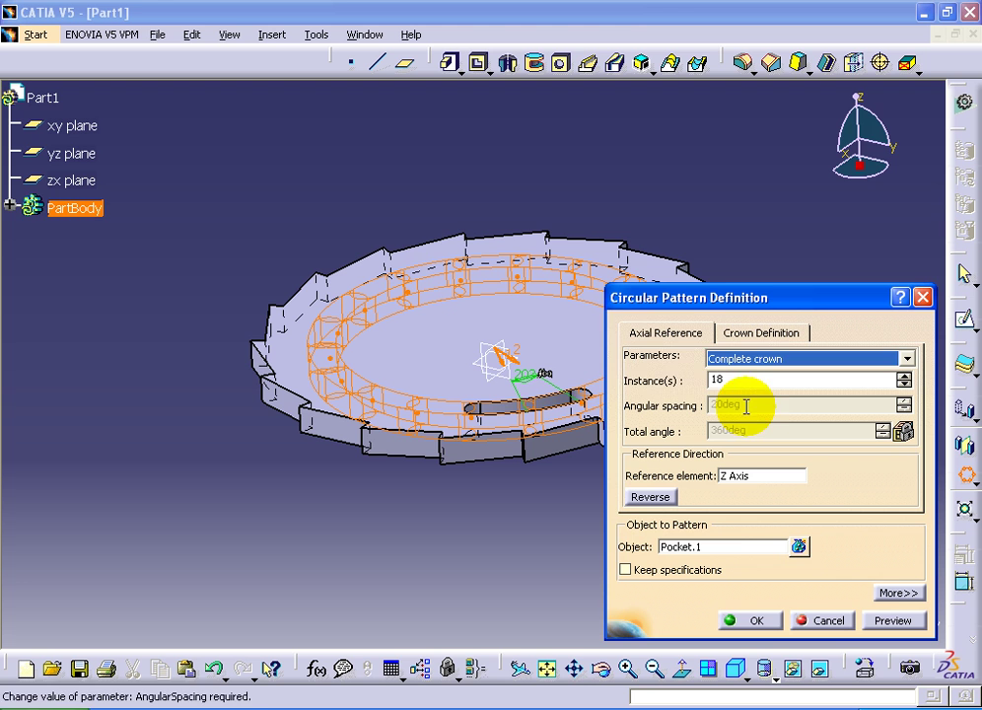
{"action": "double_click", "coordinate": [730, 382]}
{"action": "type", "text": "4"}
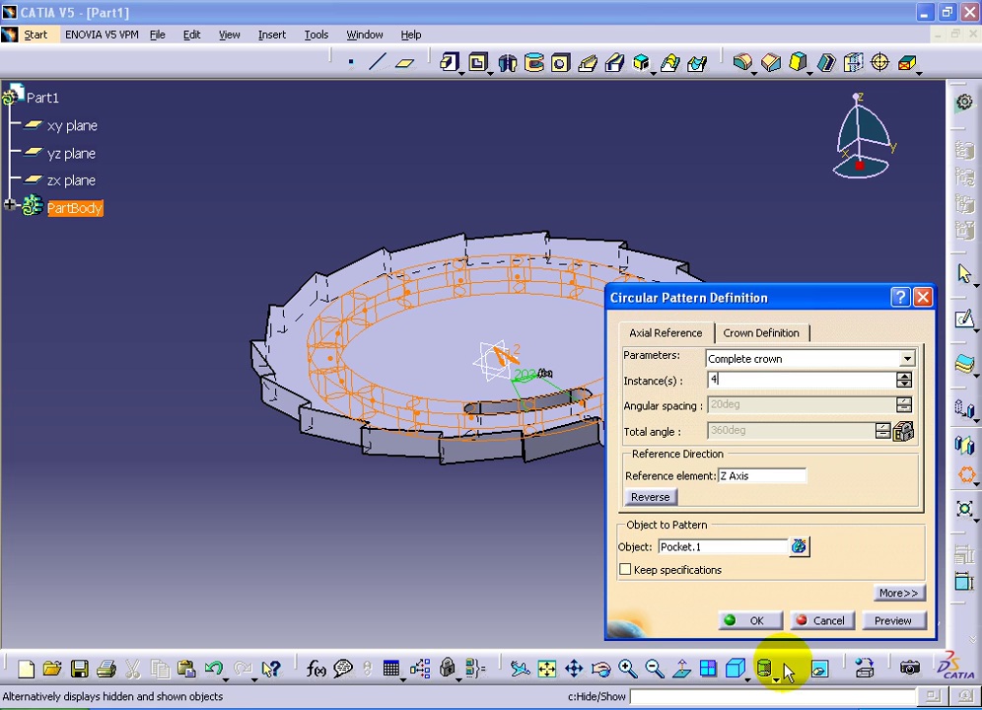
{"action": "left_click", "coordinate": [746, 620]}
{"action": "left_click", "coordinate": [684, 581]}
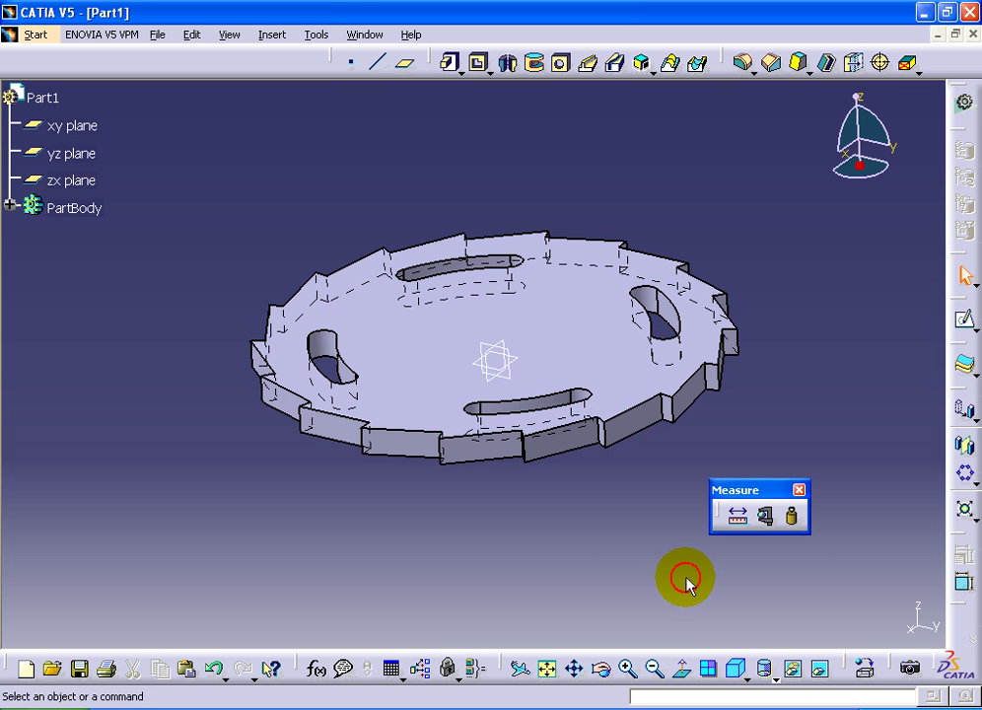
{"action": "left_click", "coordinate": [568, 346]}
{"action": "left_click", "coordinate": [966, 319]}
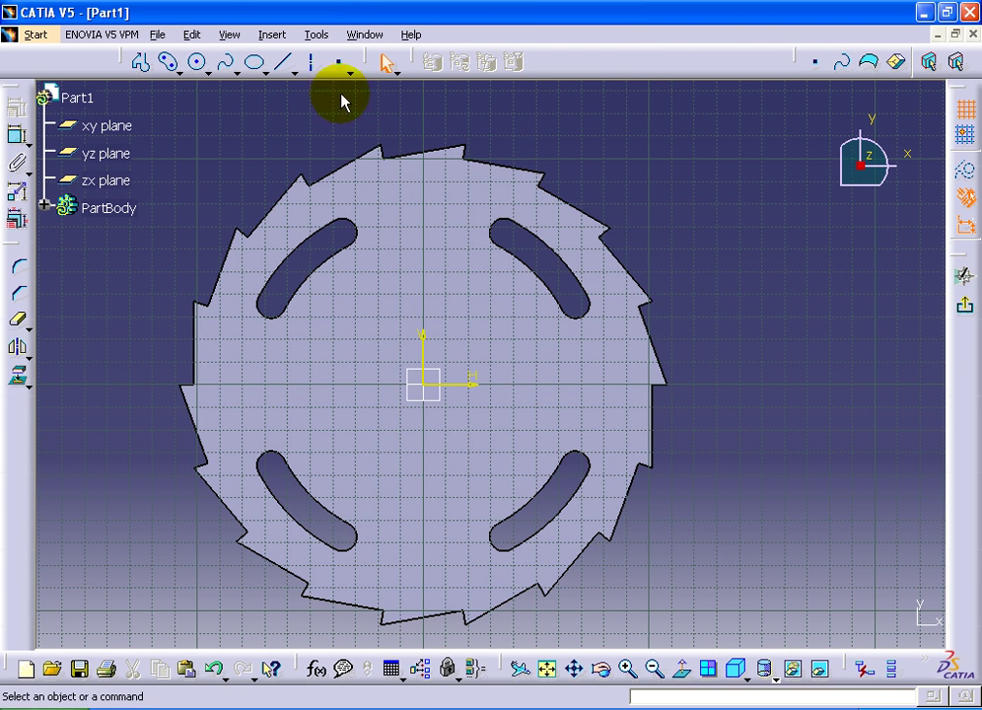
- Sketch a small circle above the disc centre, 3 from the horizontal axis
{"action": "left_click", "coordinate": [197, 62]}
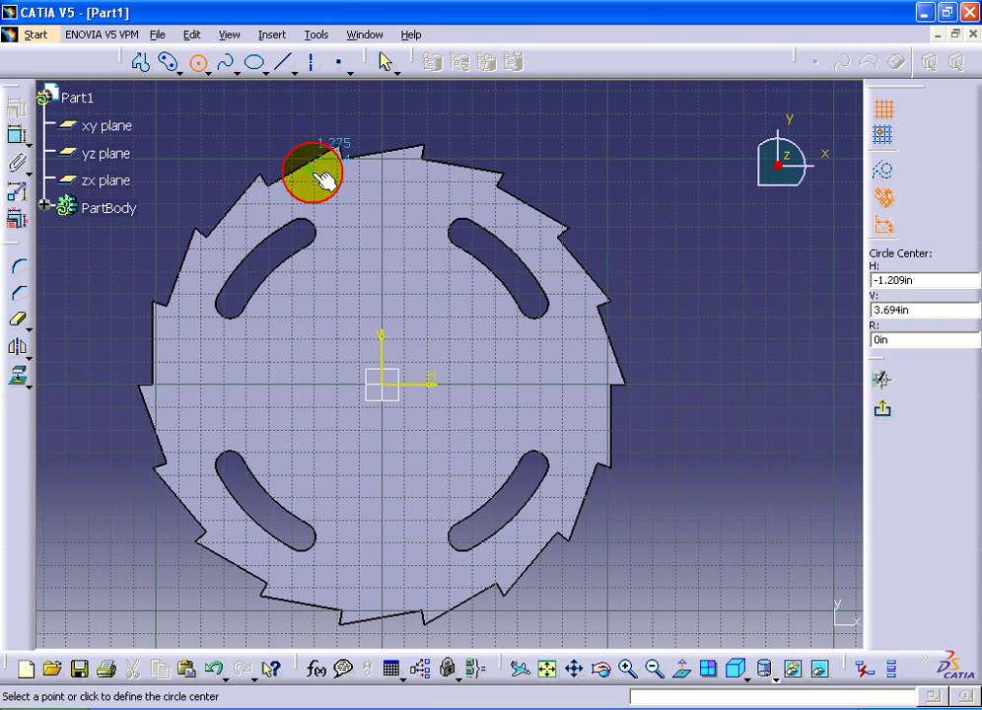
{"action": "left_click", "coordinate": [392, 244]}
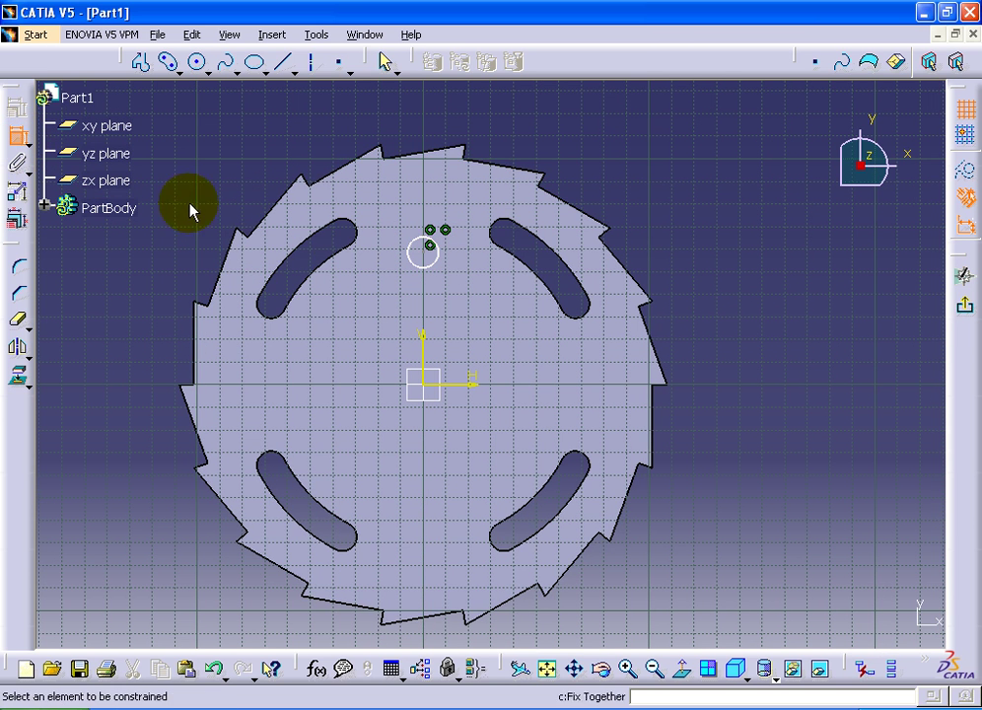
{"action": "left_click", "coordinate": [434, 247]}
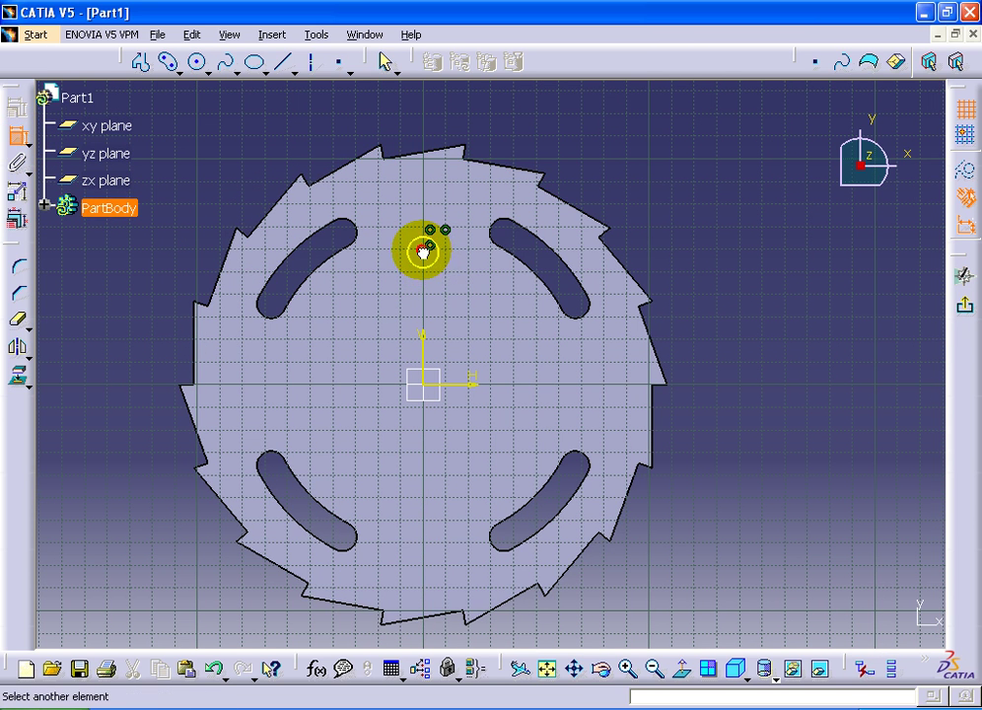
{"action": "left_click", "coordinate": [468, 387]}
{"action": "left_click", "coordinate": [486, 344]}
{"action": "double_click", "coordinate": [485, 343]}
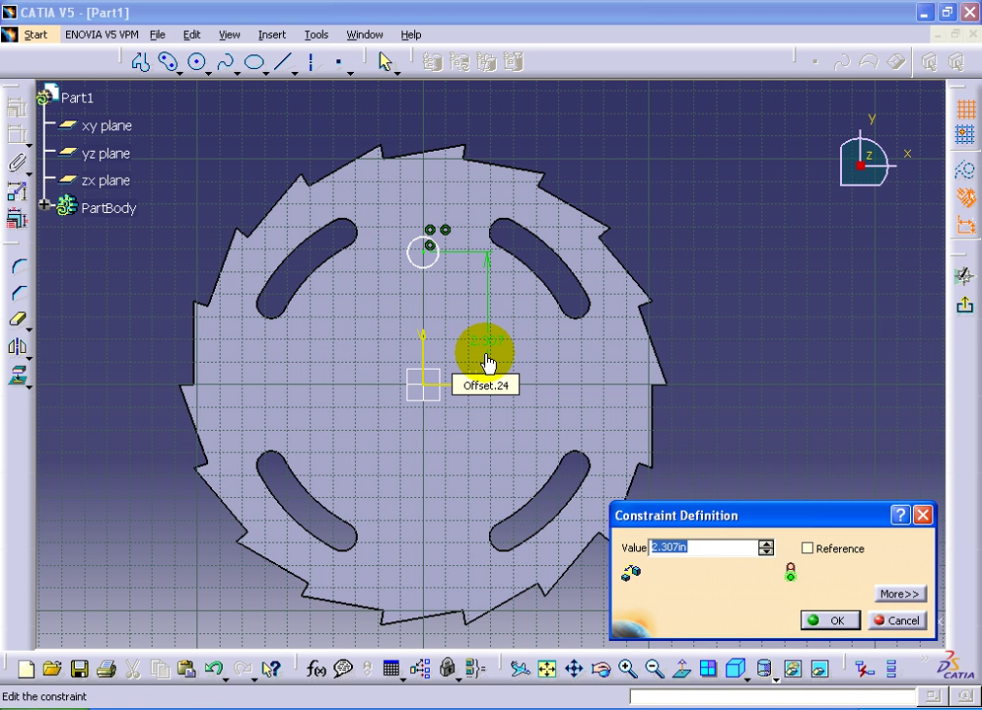
{"action": "type", "text": "3"}
{"action": "key", "text": "Return"}
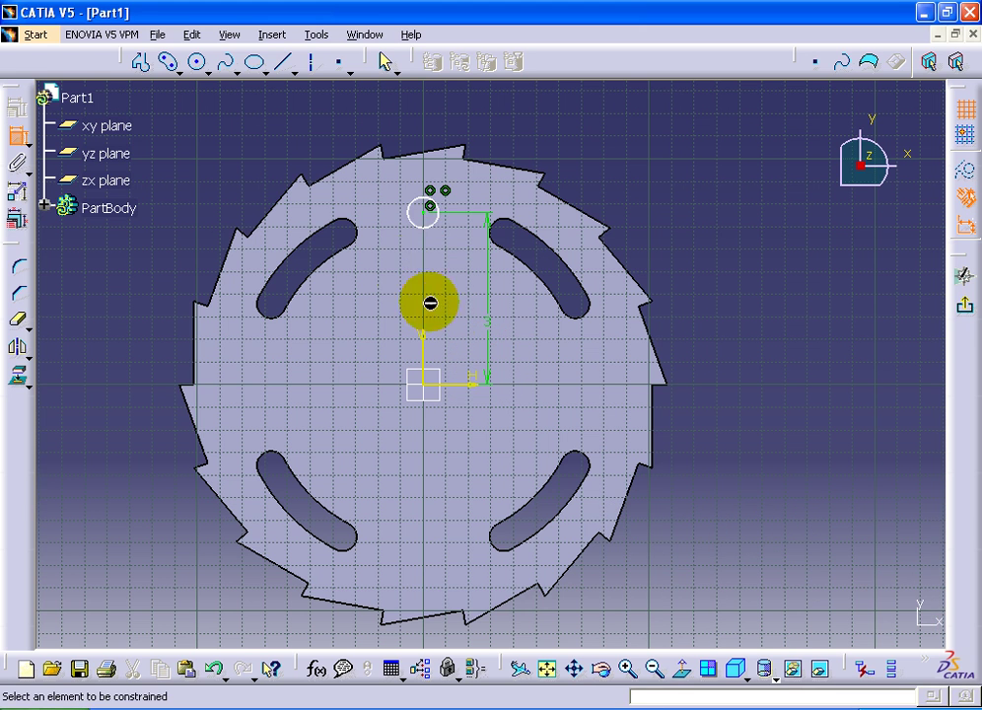
- Dimension the top circle's diameter to 1
{"action": "left_click", "coordinate": [431, 221]}
{"action": "double_click", "coordinate": [461, 261]}
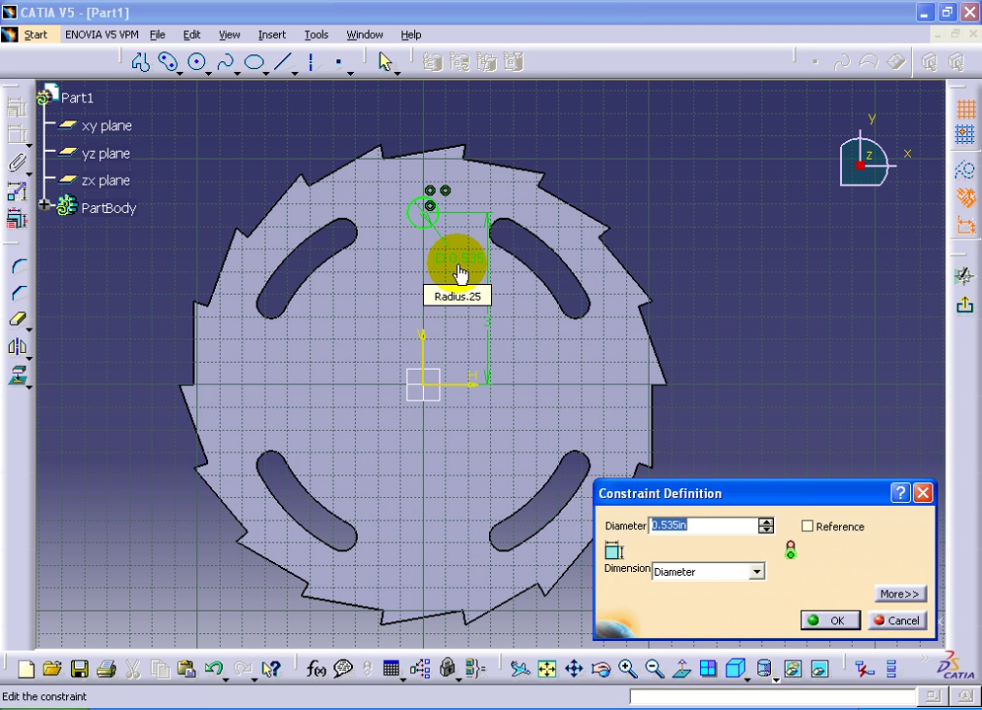
{"action": "key", "text": "Return"}
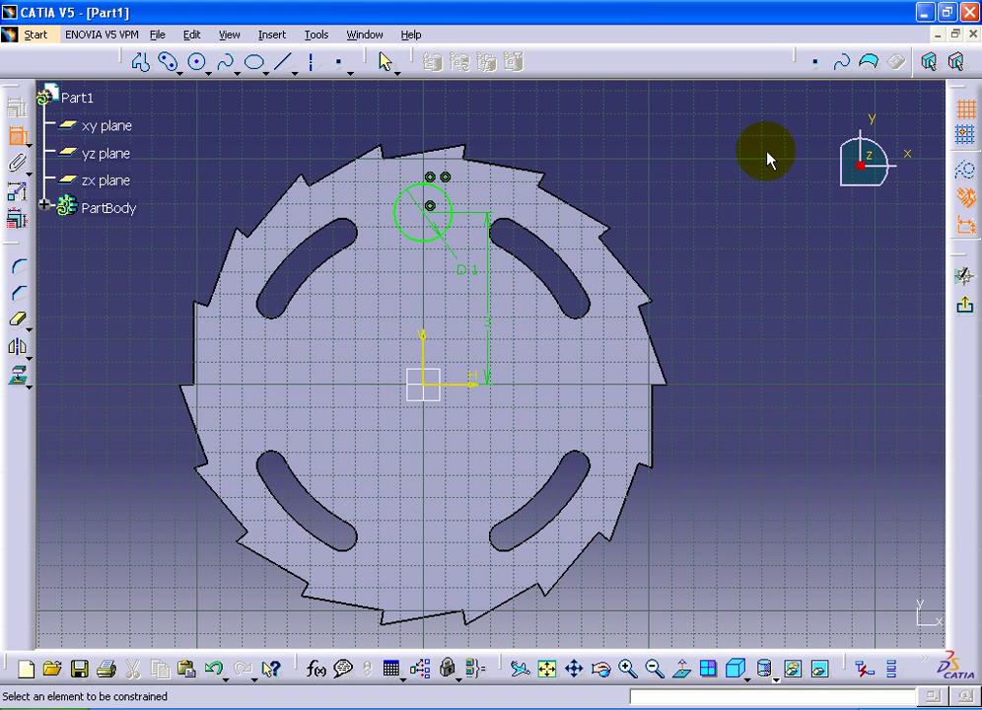
{"action": "left_click", "coordinate": [419, 240]}
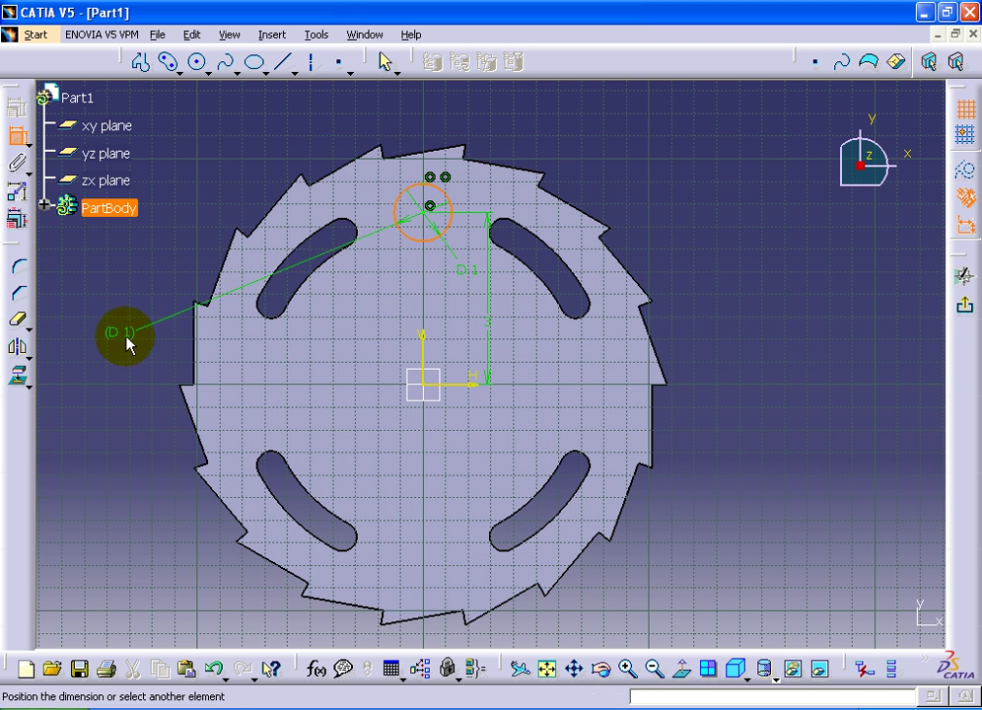
{"action": "left_click", "coordinate": [120, 330]}
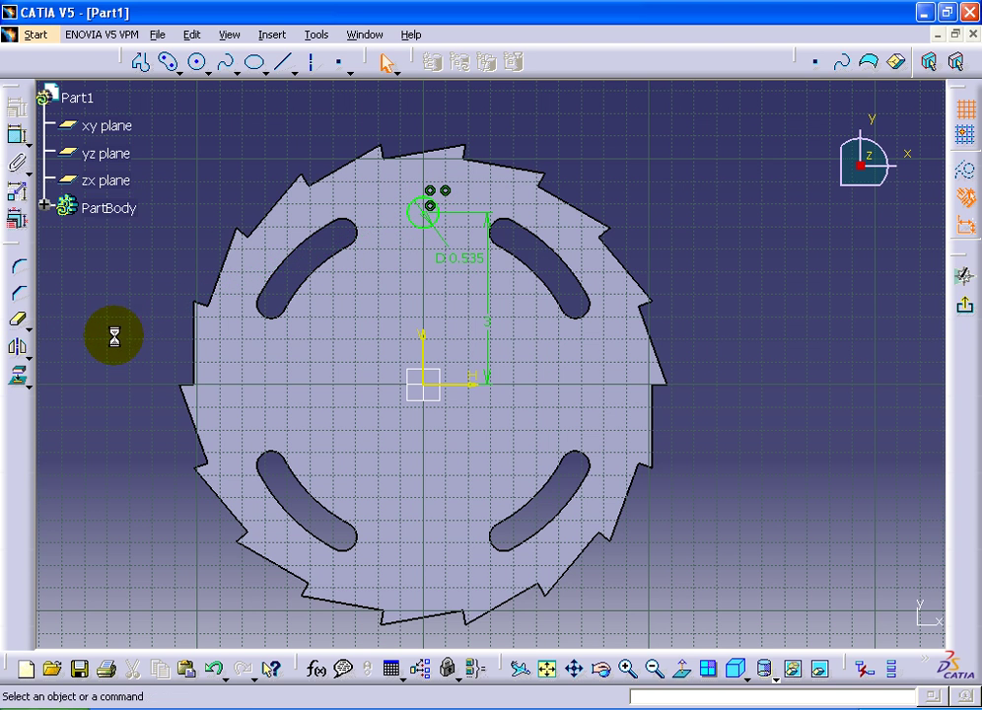
{"action": "double_click", "coordinate": [447, 258]}
{"action": "type", "text": "1"}
{"action": "key", "text": "Return"}
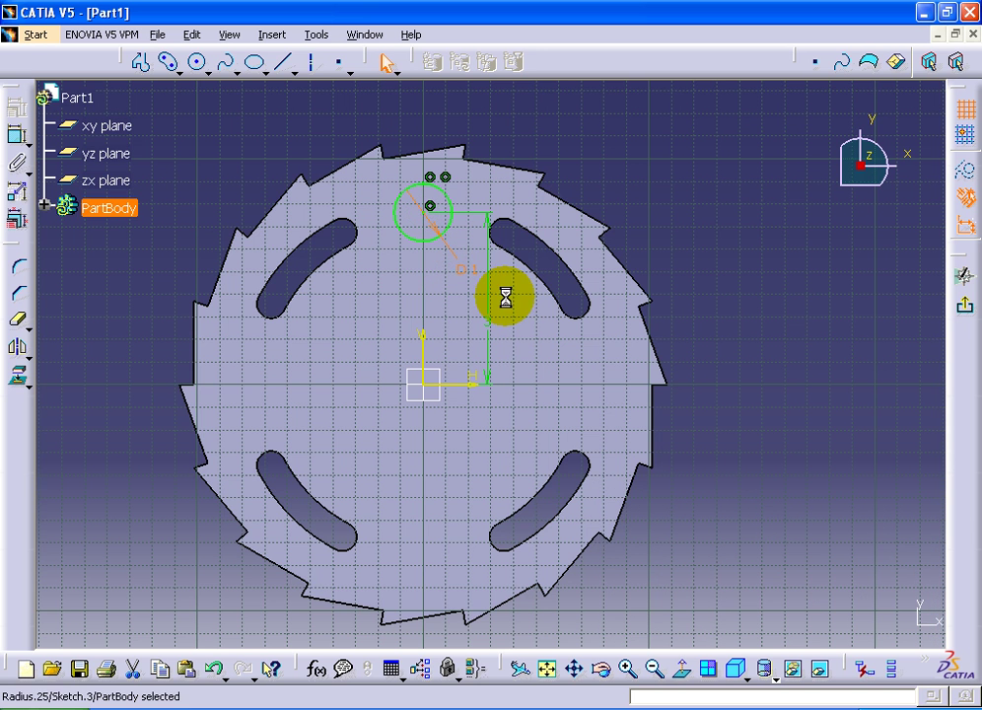
{"action": "left_click", "coordinate": [442, 240]}
- Mirror the top circle across the H axis to create a matching circle below the origin
{"action": "left_click", "coordinate": [18, 348]}
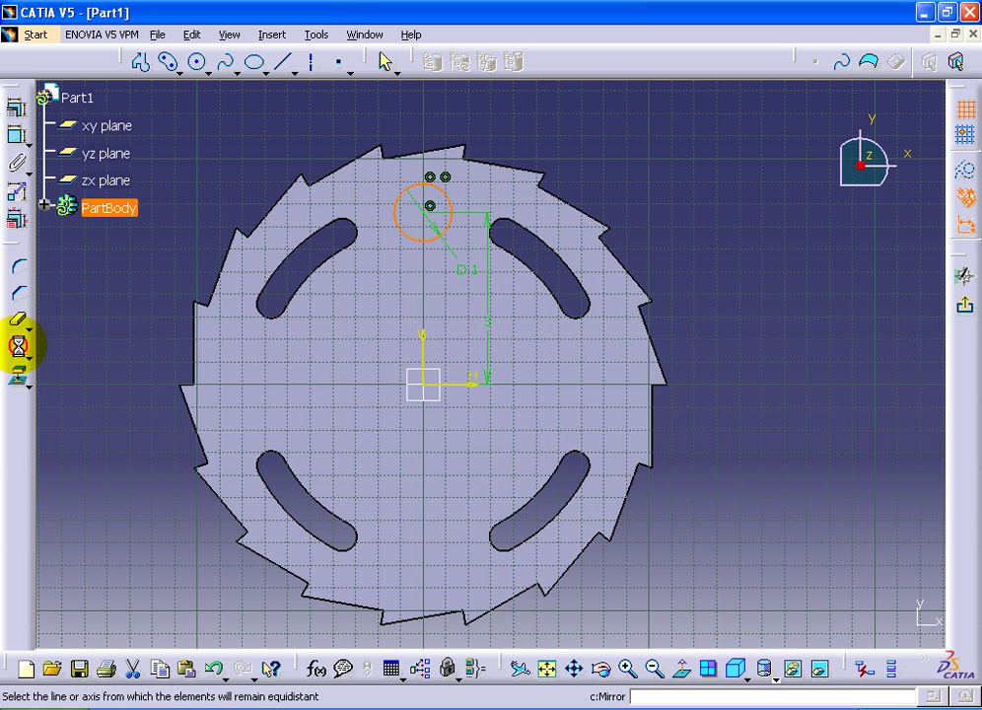
{"action": "left_click", "coordinate": [461, 382]}
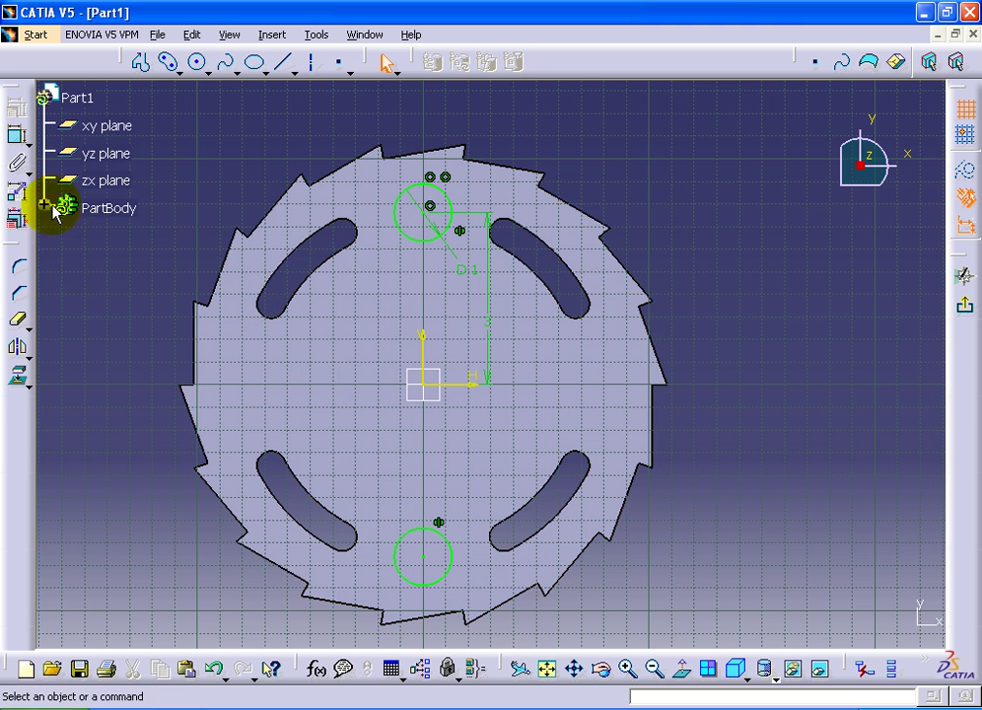
{"action": "left_click", "coordinate": [197, 62]}
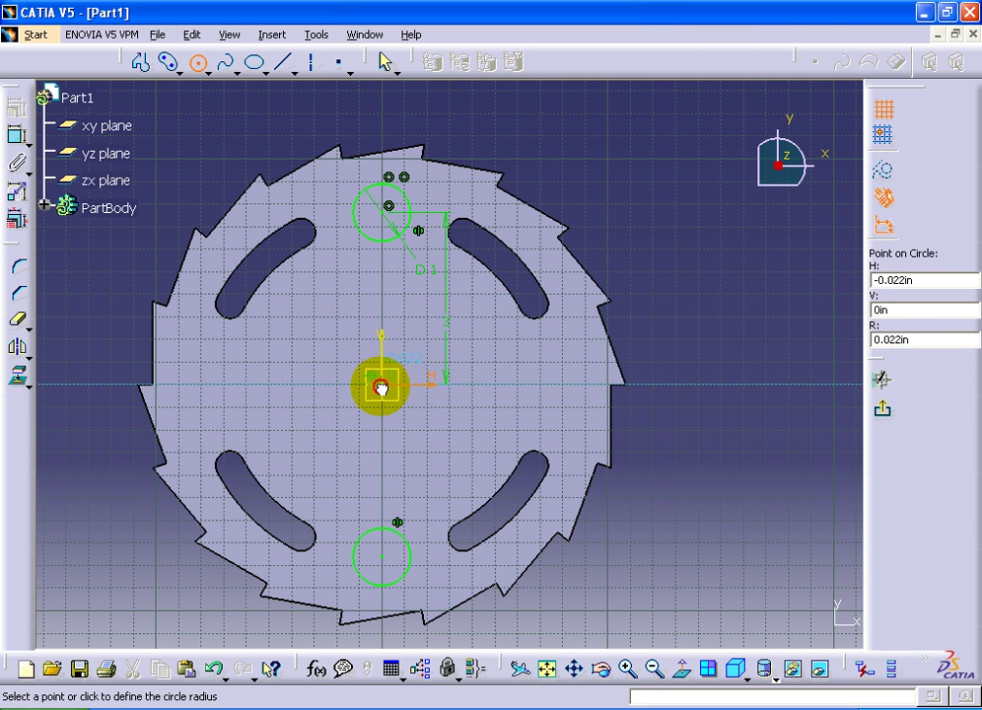
- Draw a larger circle centred on the origin and zoom in on it
{"action": "left_click", "coordinate": [412, 324]}
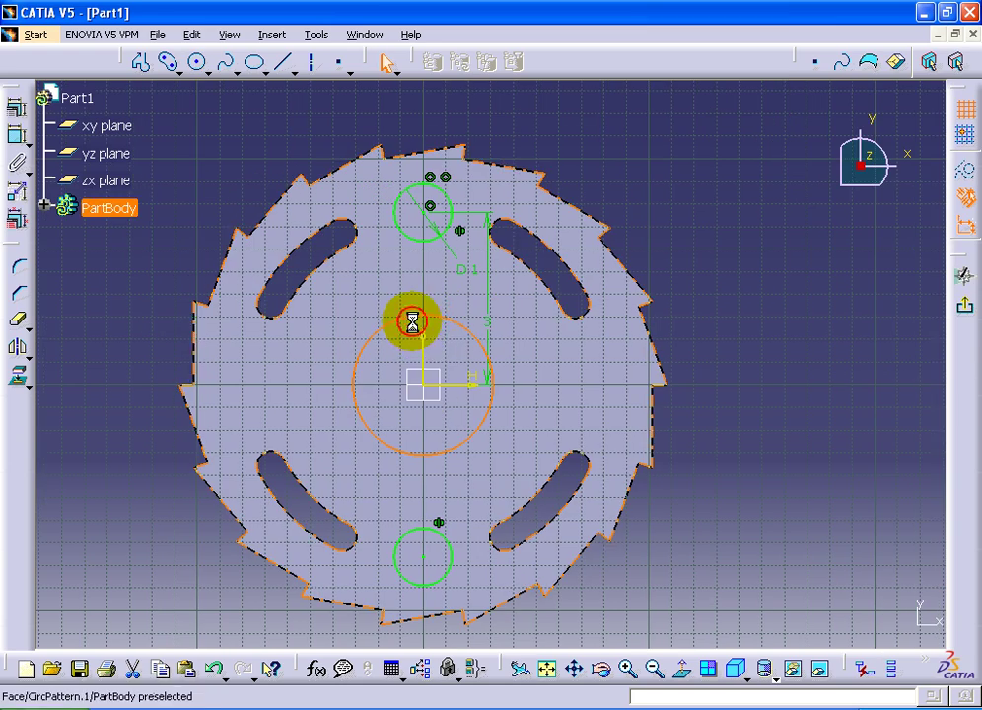
{"action": "left_click", "coordinate": [757, 459]}
{"action": "middle_click_drag", "start_coordinate": [696, 488], "coordinate": [680, 438], "text": "ctrl"}
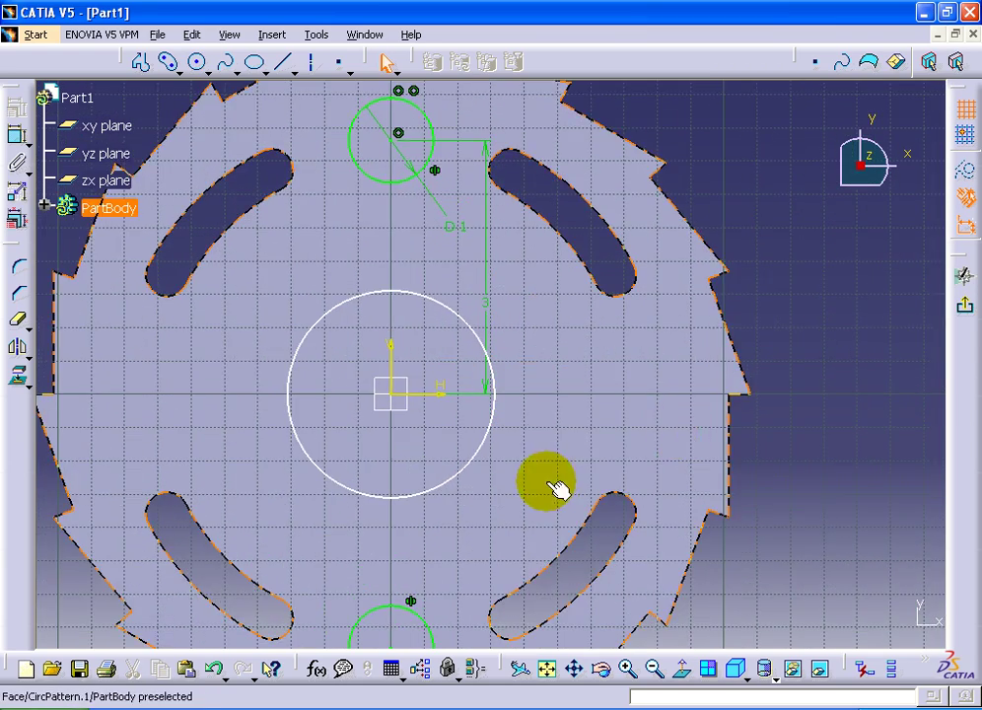
{"action": "middle_click_drag", "start_coordinate": [552, 487], "coordinate": [570, 379]}
- Draw a rectangular key notch below the circle and trim away the arc inside it
{"action": "left_click", "coordinate": [141, 61]}
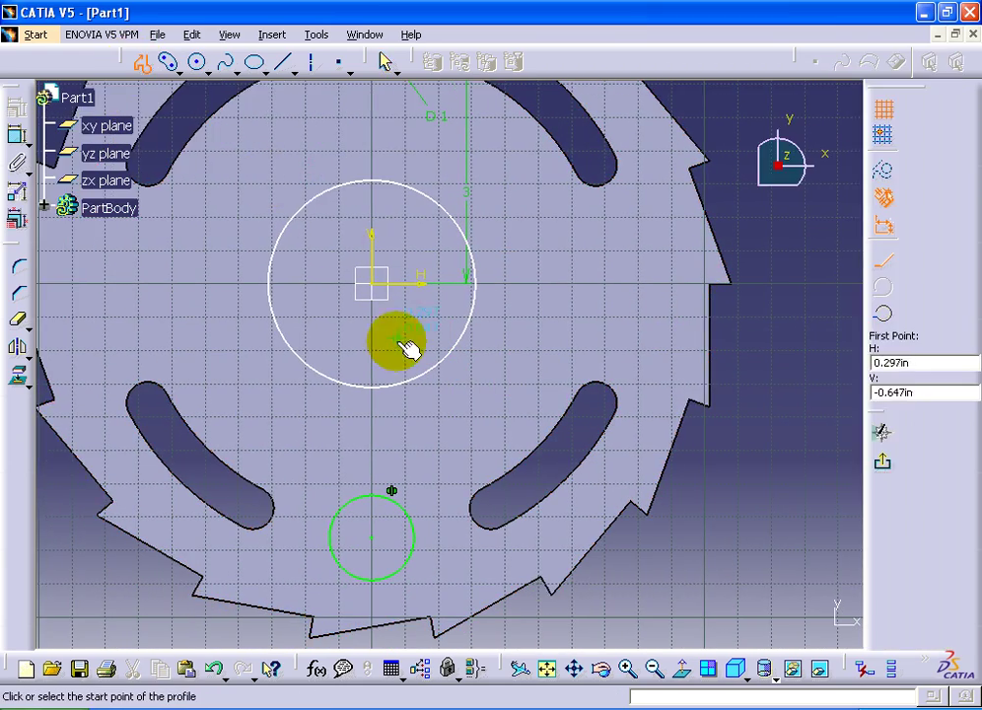
{"action": "left_click", "coordinate": [373, 409]}
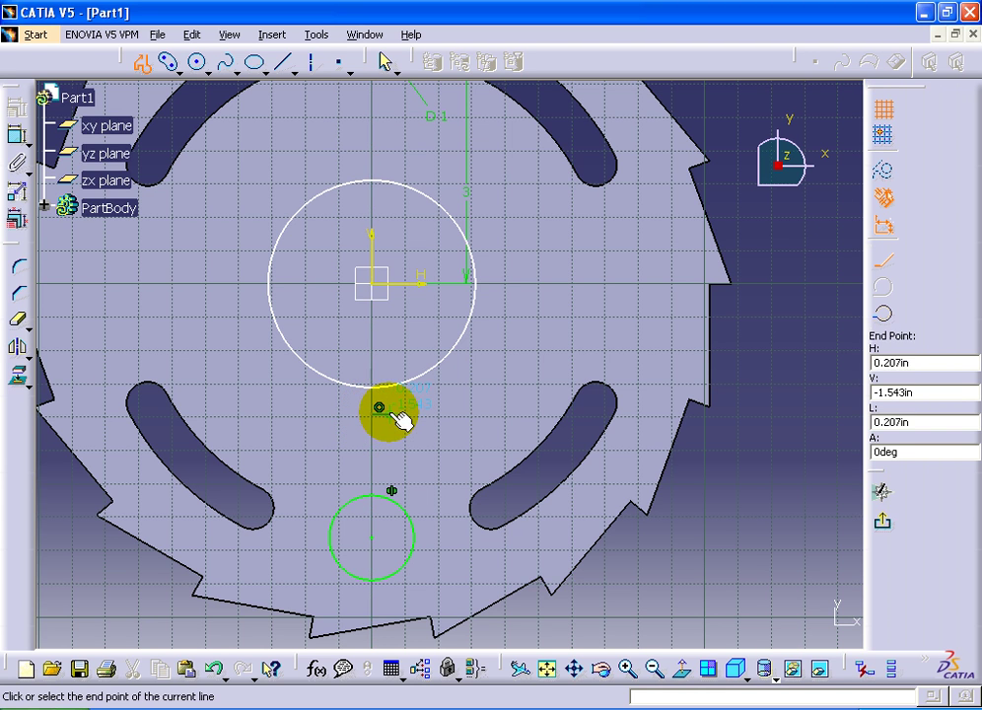
{"action": "left_click", "coordinate": [402, 379]}
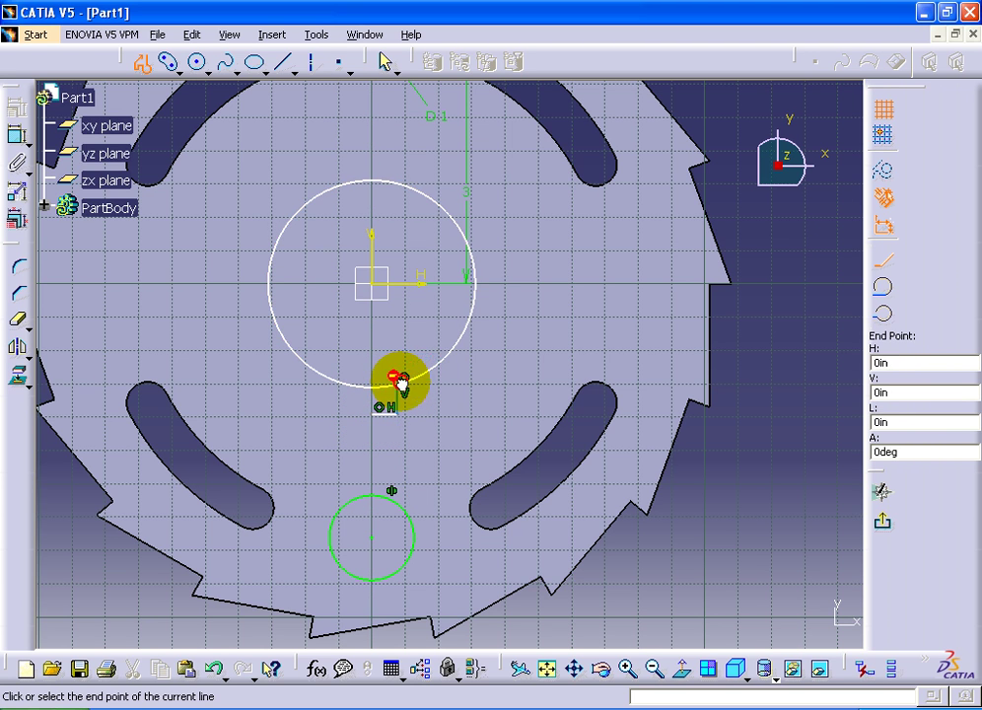
{"action": "left_click", "coordinate": [19, 355]}
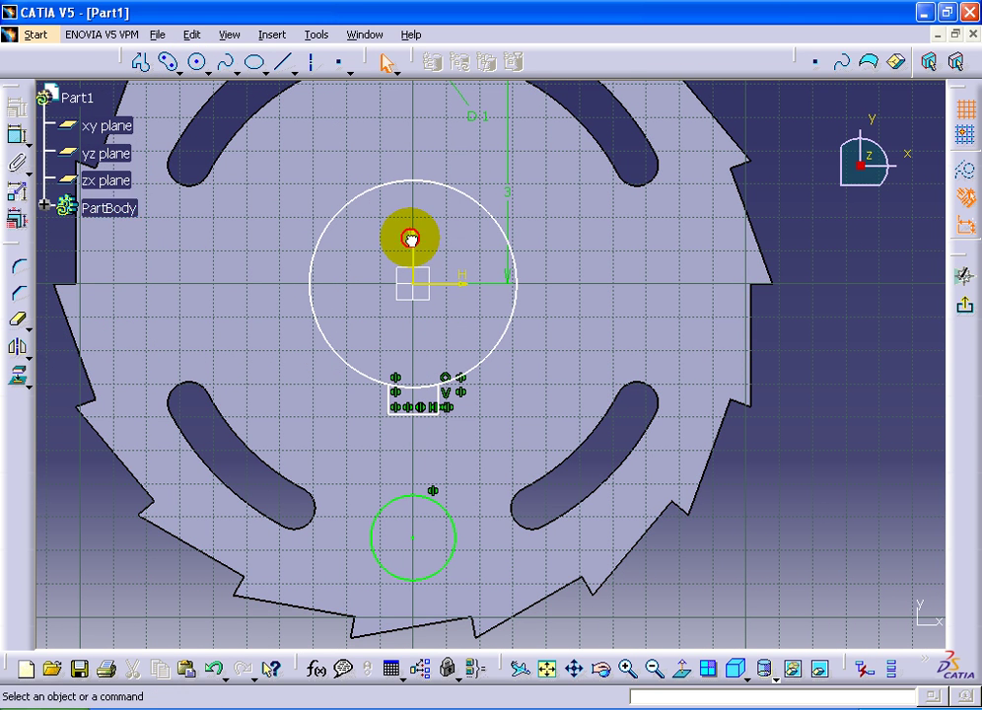
{"action": "left_click", "coordinate": [18, 320]}
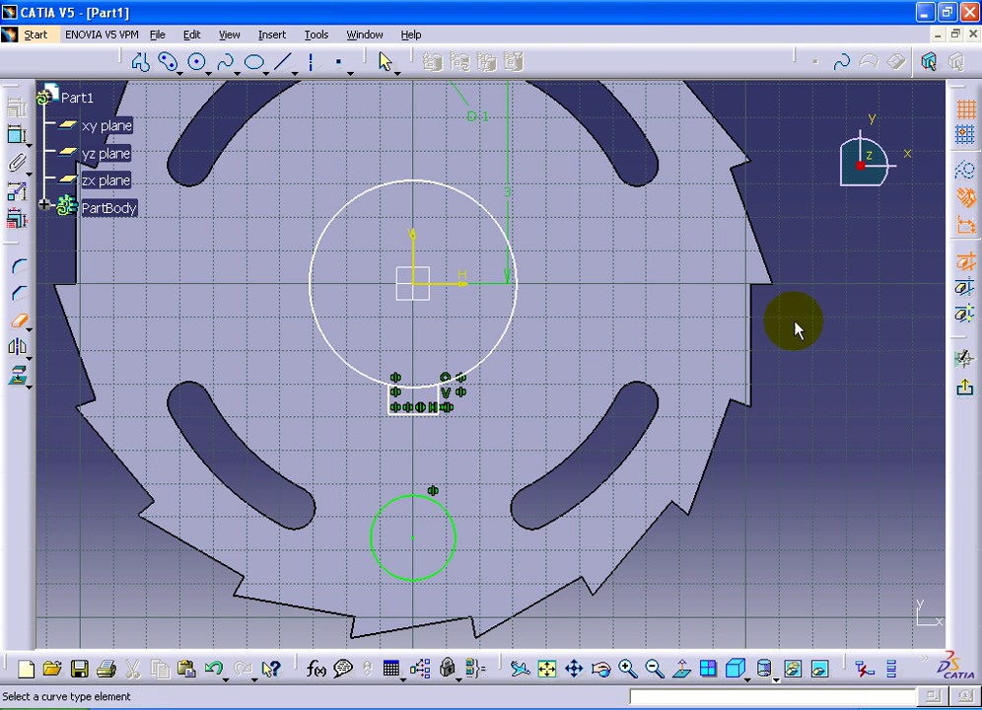
{"action": "left_click", "coordinate": [415, 386]}
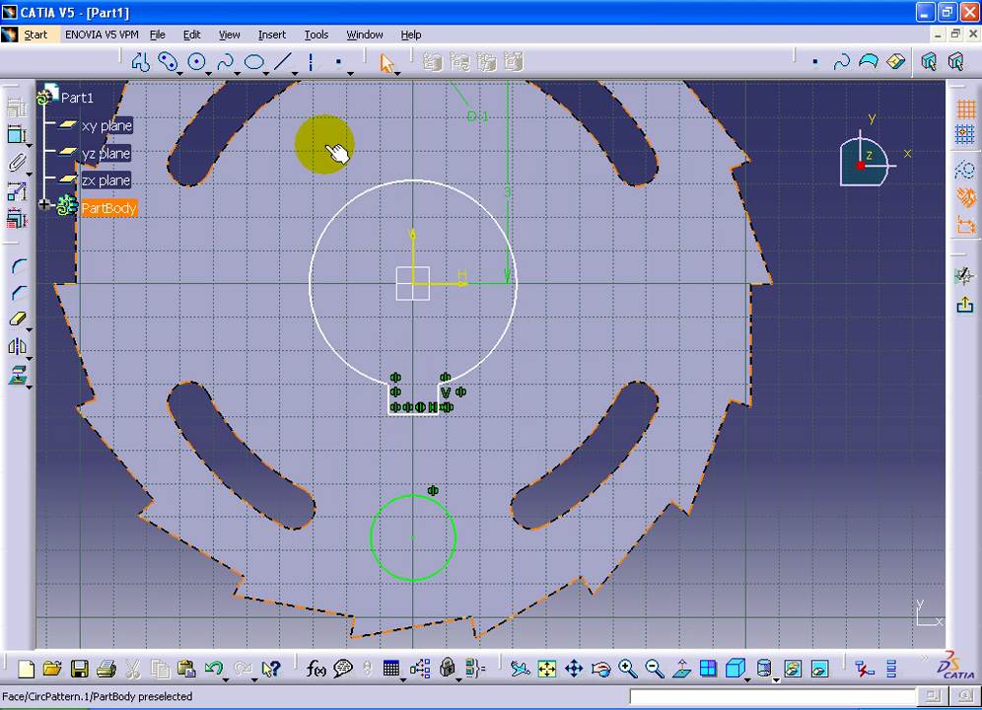
- Dimension the key notch to 0.25 width and 0.12 depth
{"action": "left_click", "coordinate": [16, 138]}
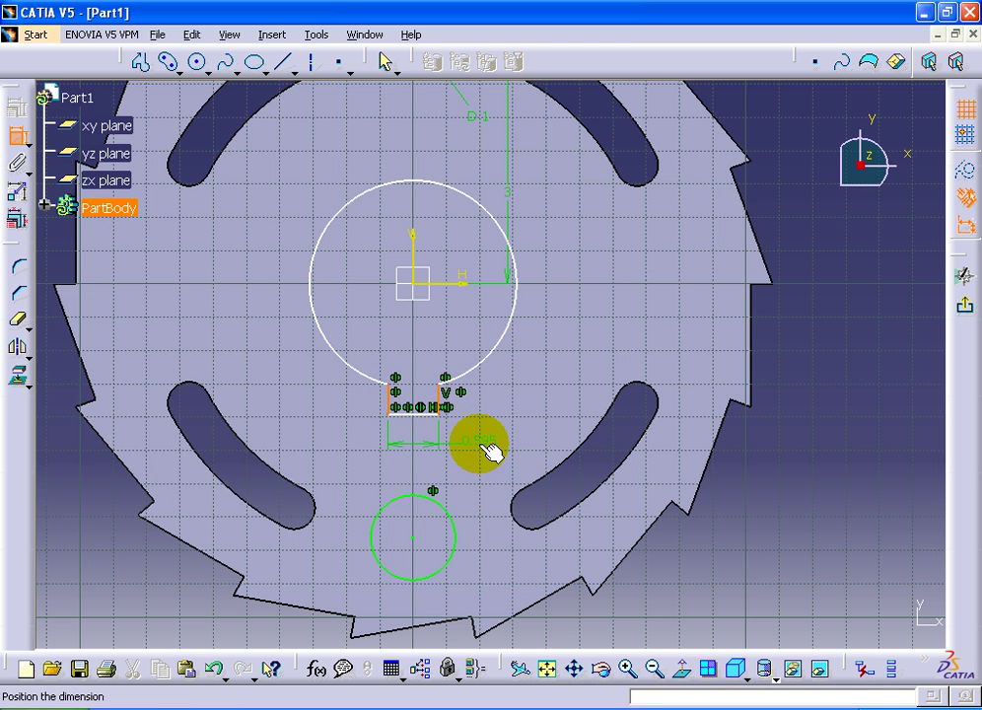
{"action": "double_click", "coordinate": [479, 447]}
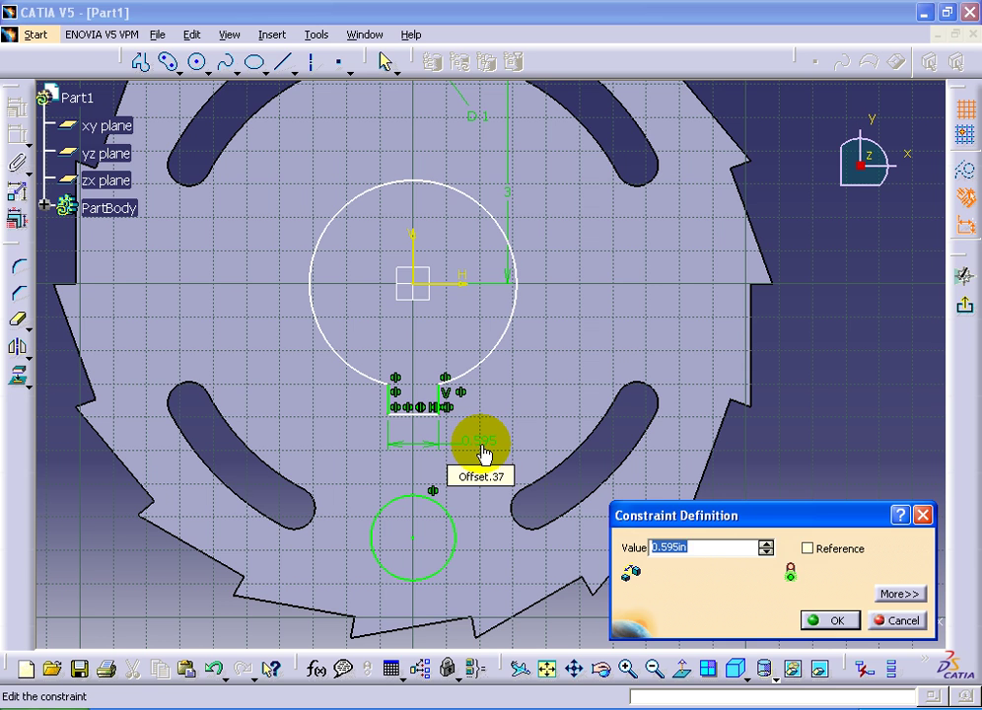
{"action": "type", "text": "5"}
{"action": "key", "text": "Return"}
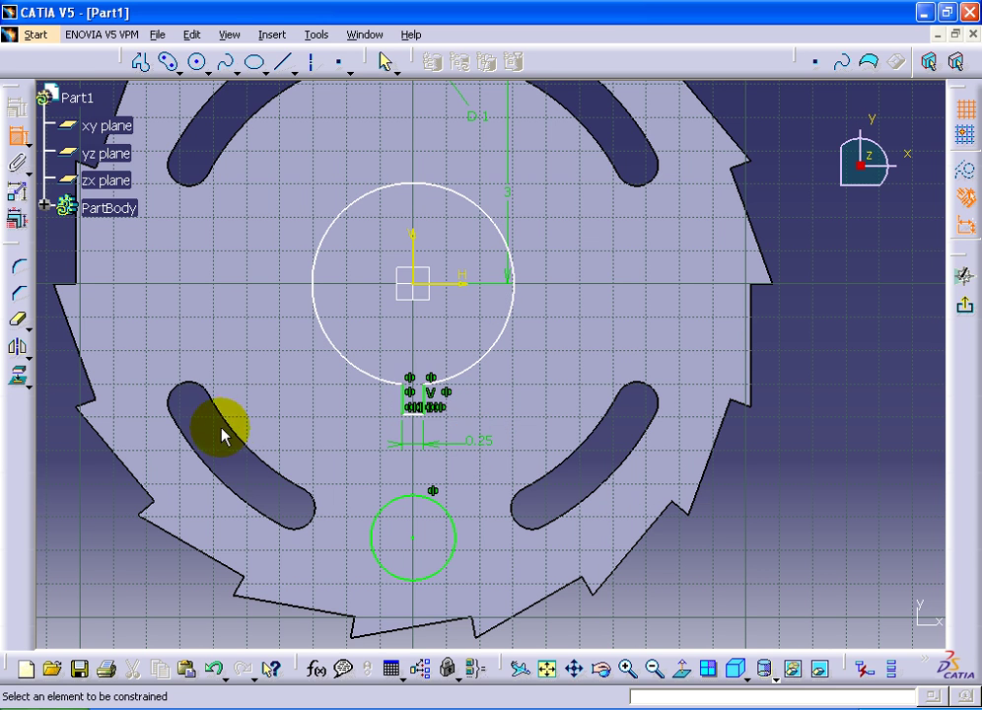
{"action": "left_click", "coordinate": [434, 399]}
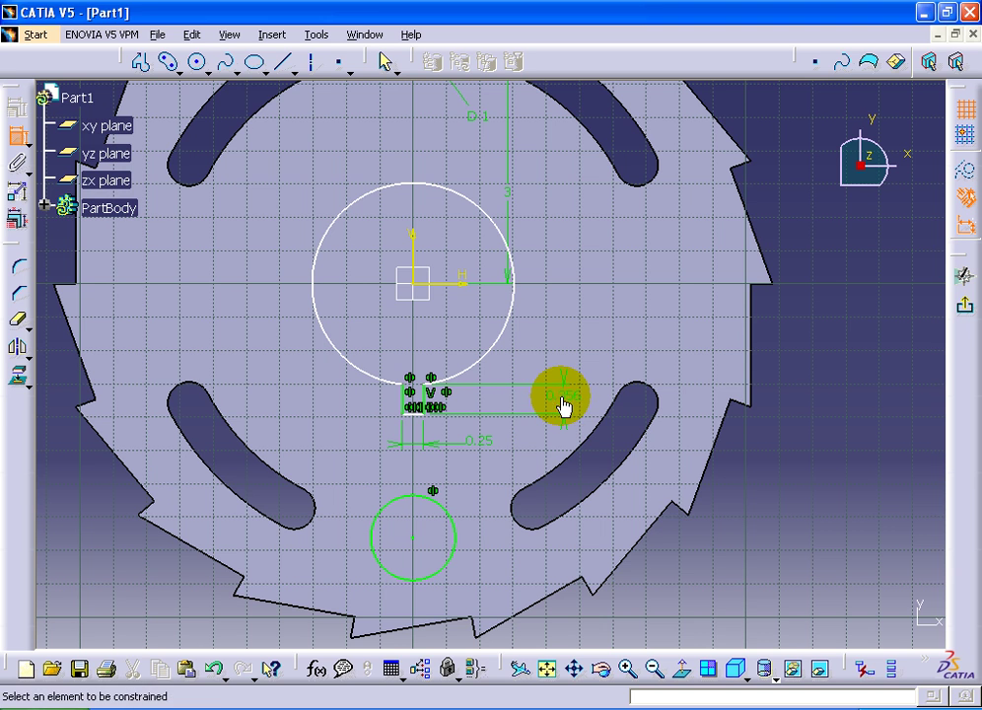
{"action": "double_click", "coordinate": [562, 400]}
{"action": "type", "text": ".12"}
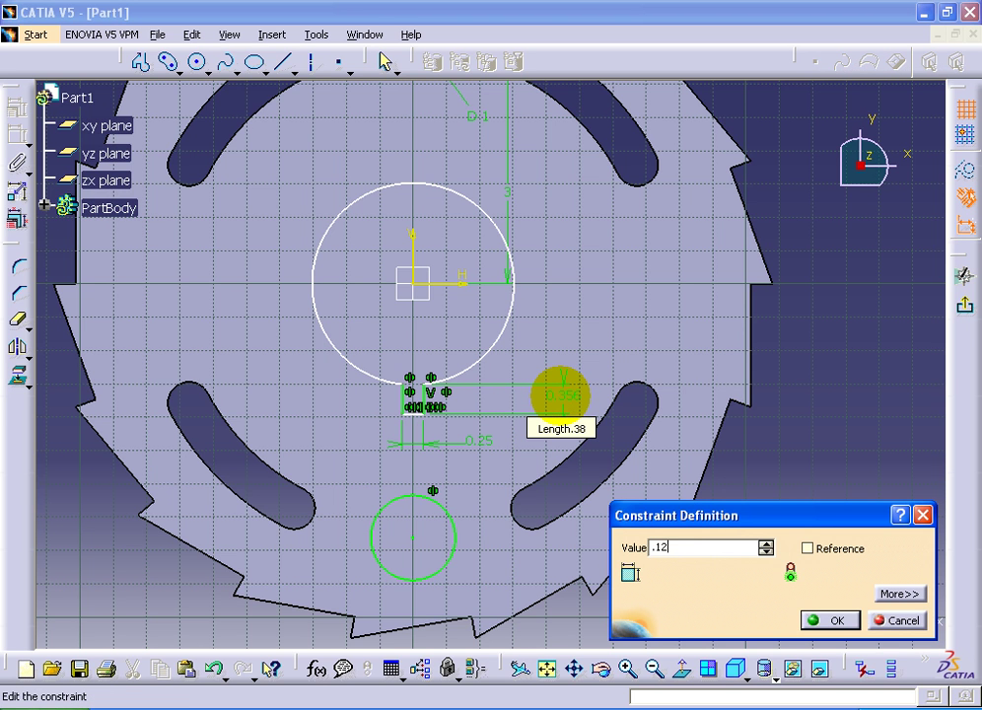
{"action": "key", "text": "Return"}
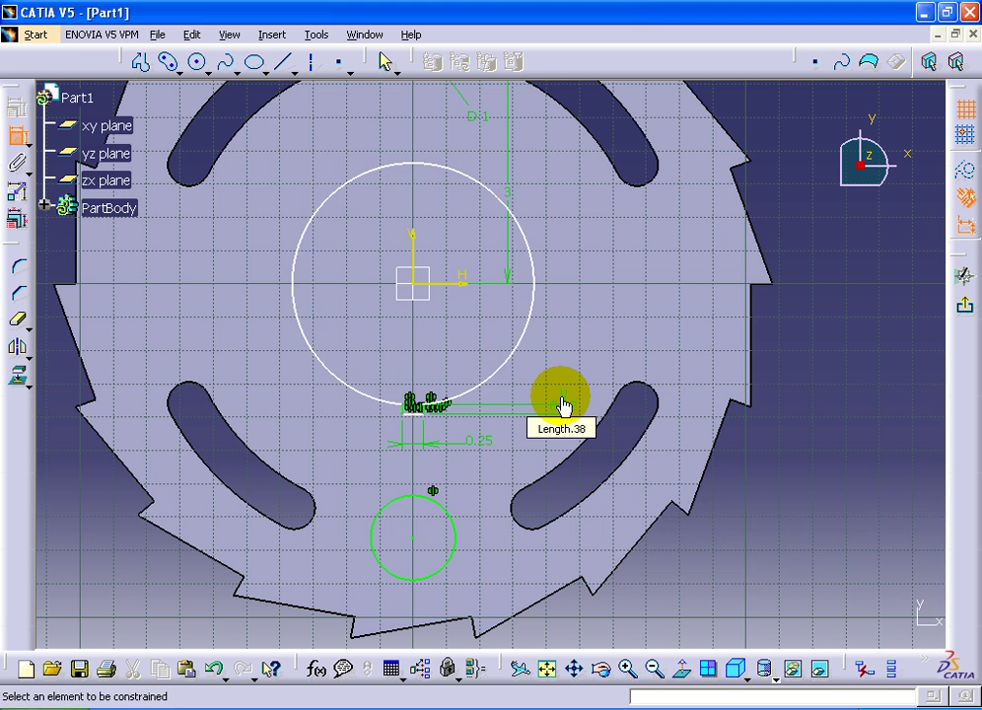
- Constrain the centre circle to radius 1 and exit the sketch to the 3D part
{"action": "left_click", "coordinate": [540, 324]}
{"action": "double_click", "coordinate": [608, 338]}
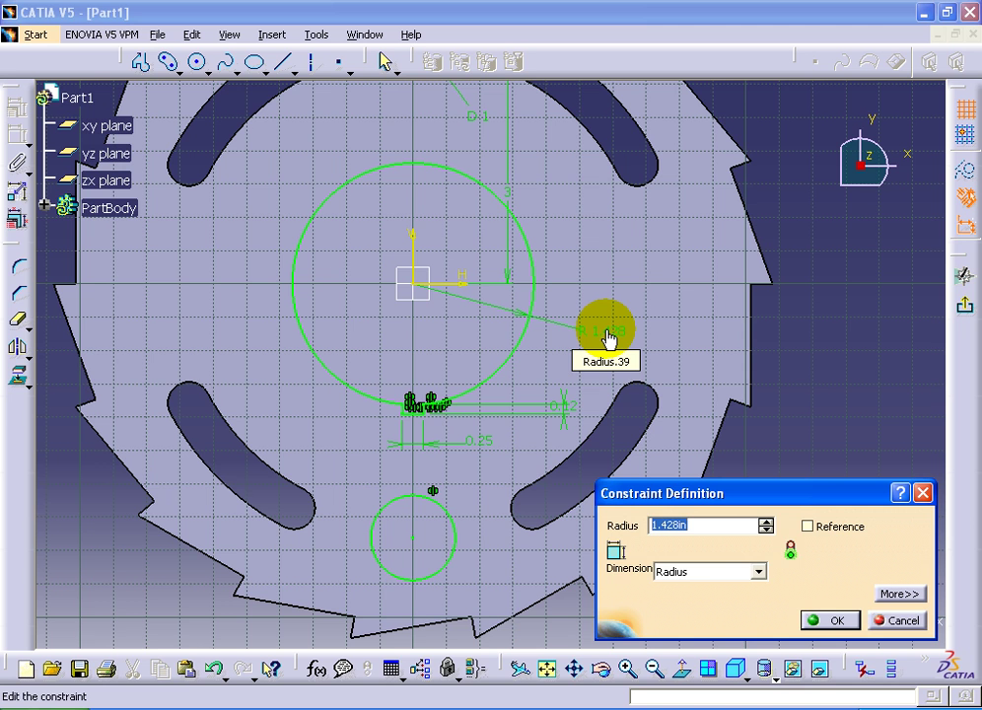
{"action": "left_click", "coordinate": [831, 620]}
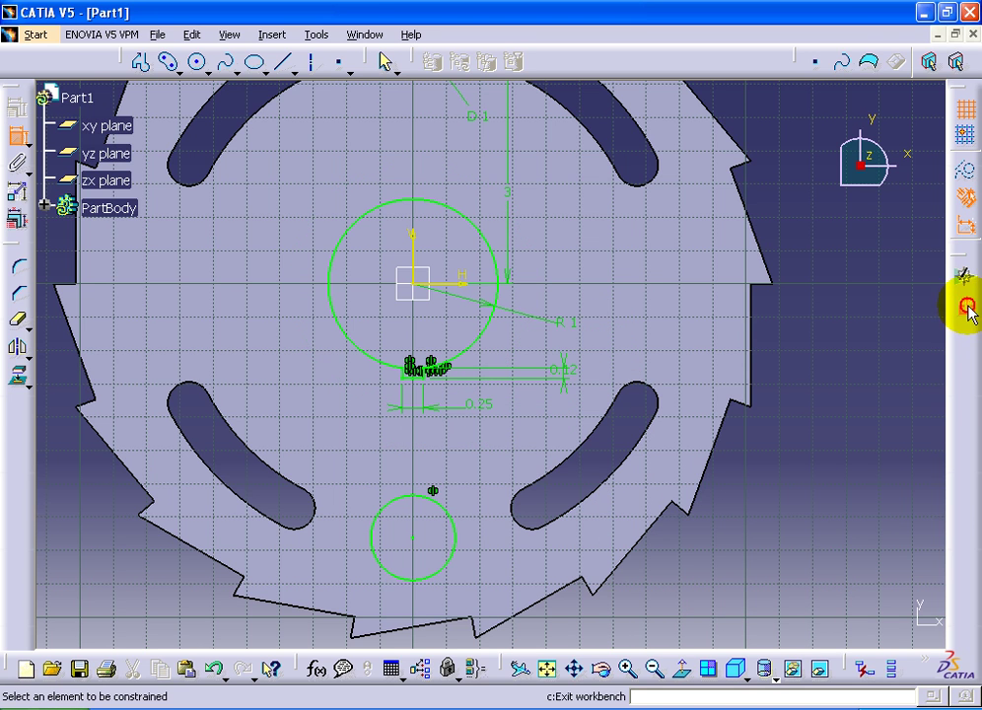
{"action": "left_click", "coordinate": [967, 308]}
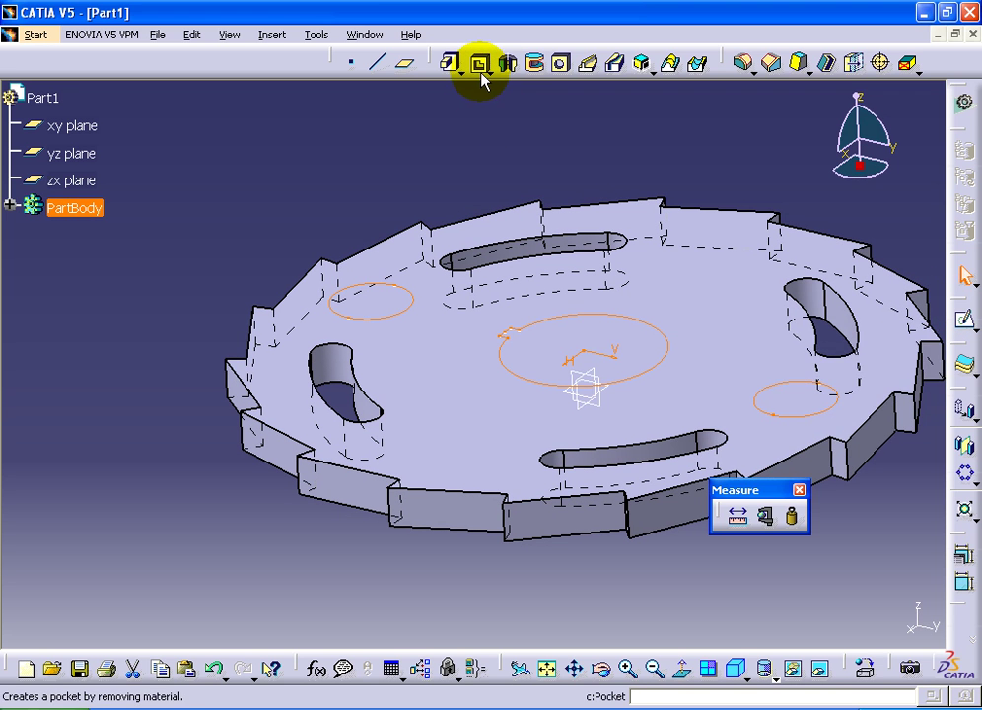
- Pocket Sketch.3 up to next, cutting the keyed bore and two round holes
{"action": "left_click", "coordinate": [479, 63]}
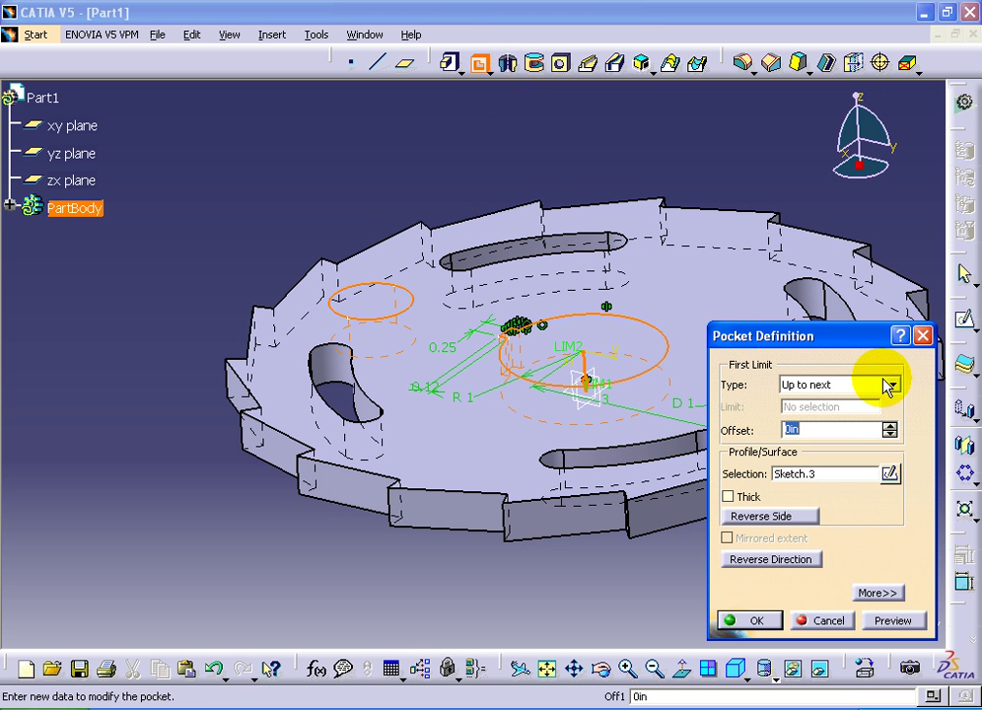
{"action": "left_click", "coordinate": [774, 611]}
{"action": "middle_click_drag", "start_coordinate": [527, 472], "coordinate": [564, 597]}
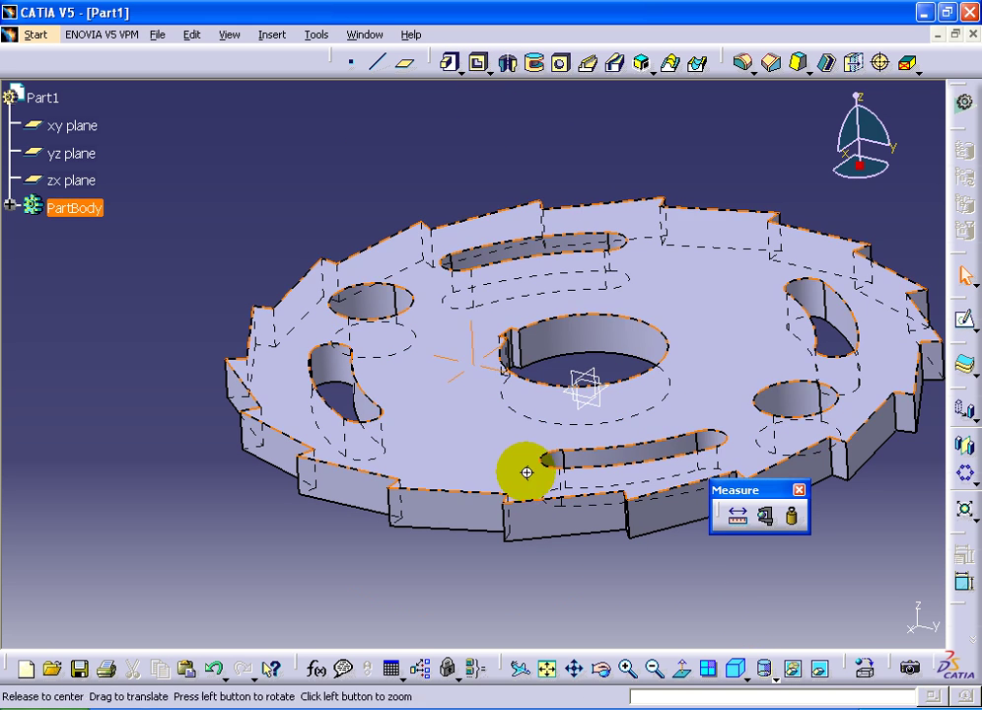
{"action": "mouse_move", "coordinate": [566, 478]}
{"action": "middle_mouse_down"}
{"action": "mouse_move", "coordinate": [515, 394]}
{"action": "mouse_move", "coordinate": [533, 478]}
{"action": "middle_mouse_up"}
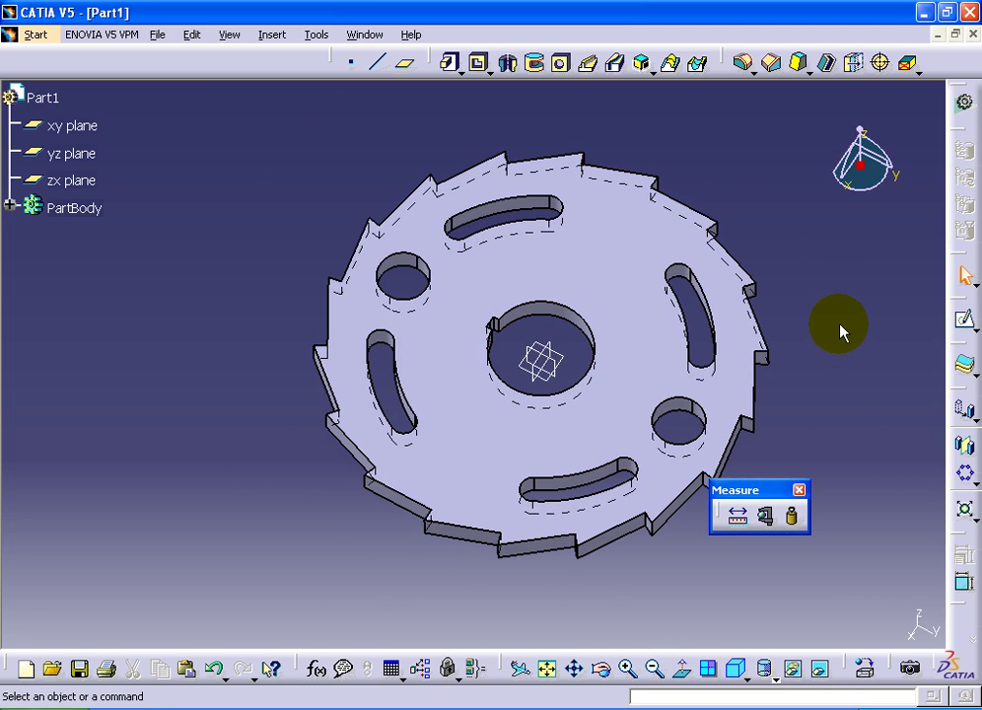